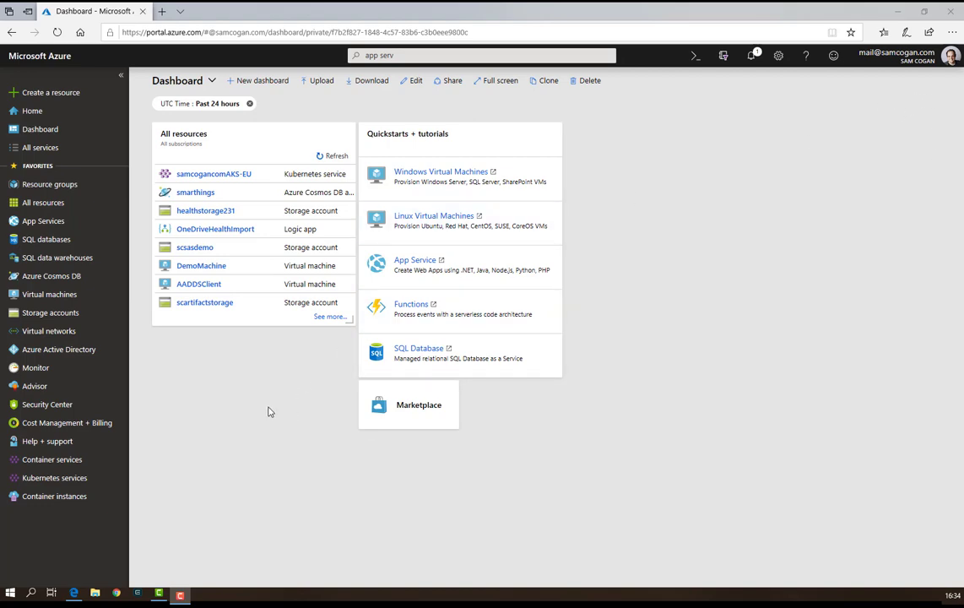
Step: Switch between the portal's Home page and the dashboard to compare the two views
{"action": "left_click", "coordinate": [32, 112]}
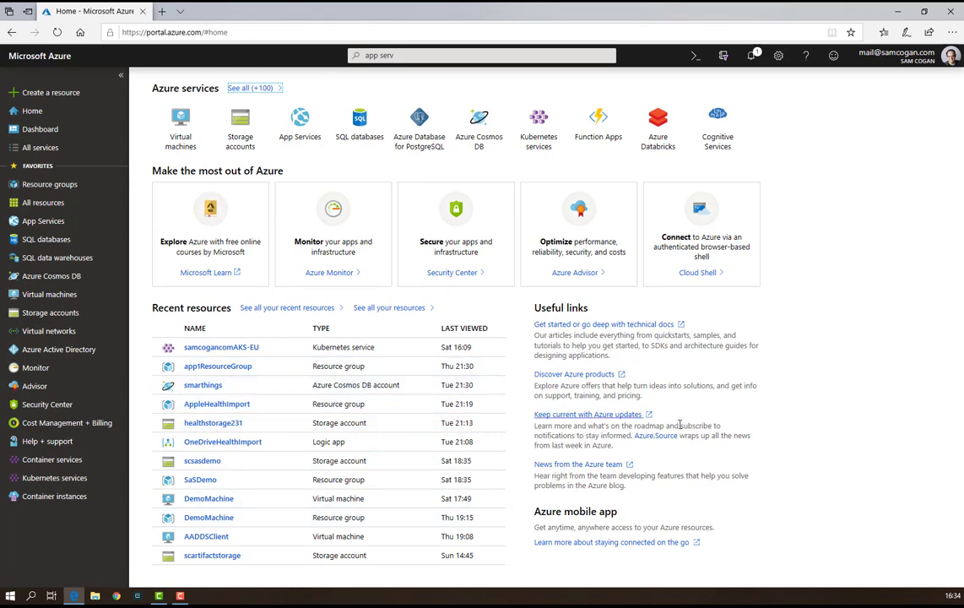
{"action": "left_click", "coordinate": [32, 128]}
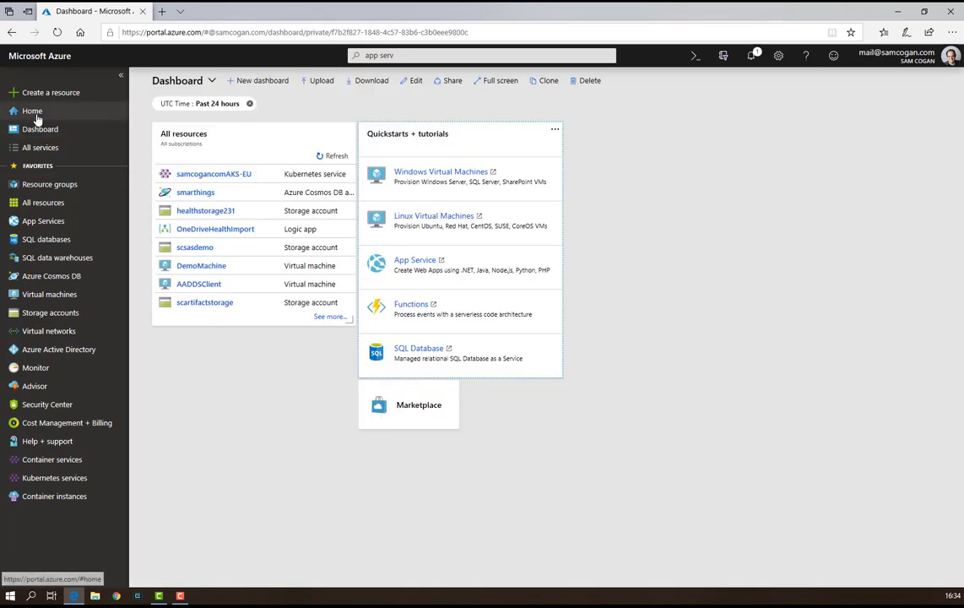
{"action": "left_click", "coordinate": [34, 113]}
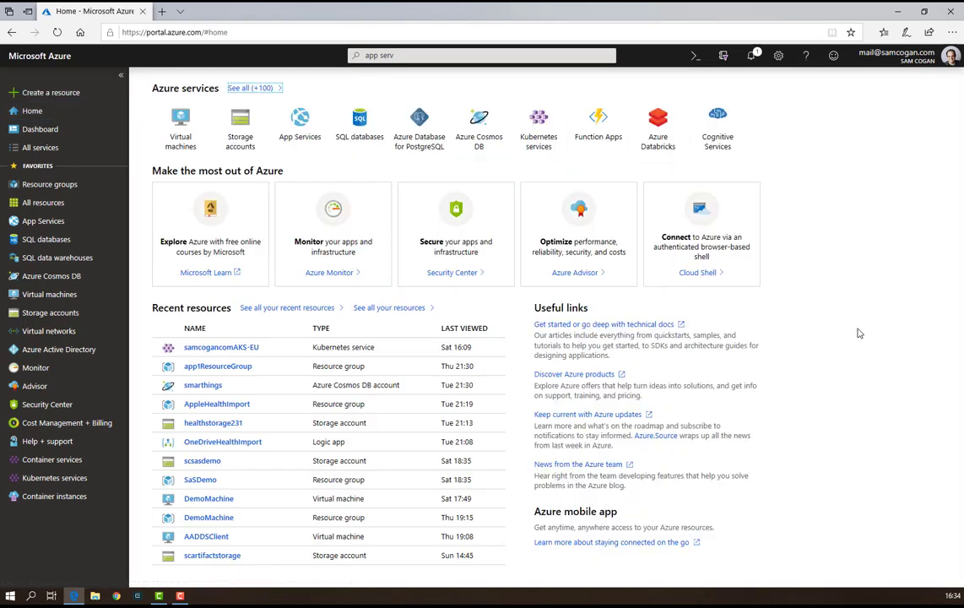
Step: Set the portal's default view to Dashboard and apply the setting
{"action": "left_click", "coordinate": [778, 56]}
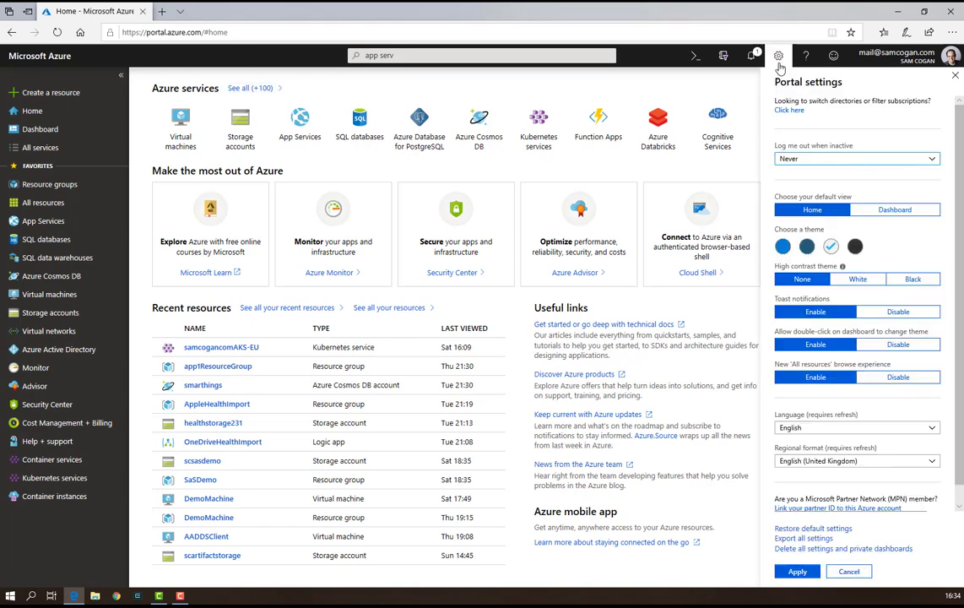
{"action": "left_click", "coordinate": [898, 211]}
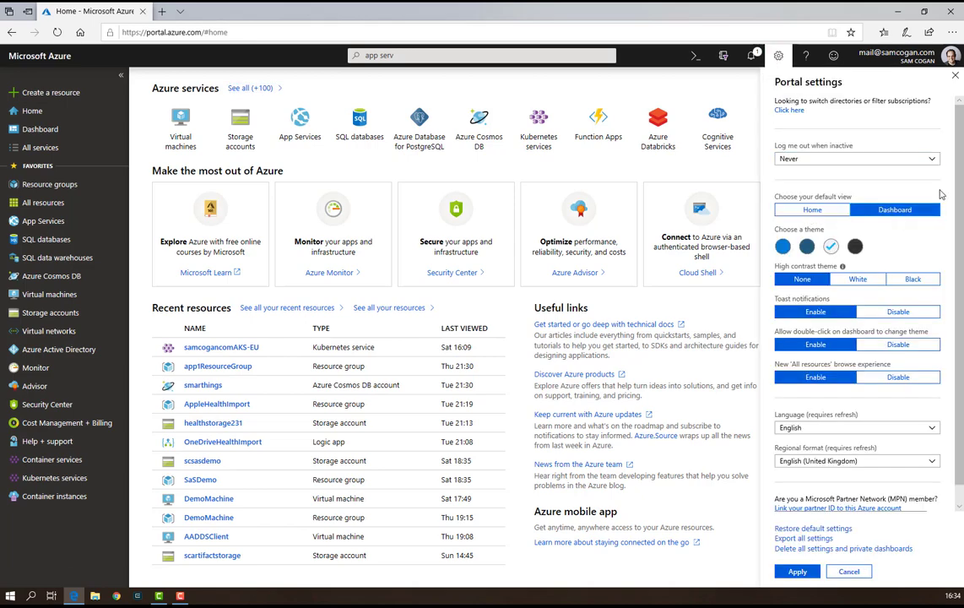
{"action": "left_click", "coordinate": [798, 570]}
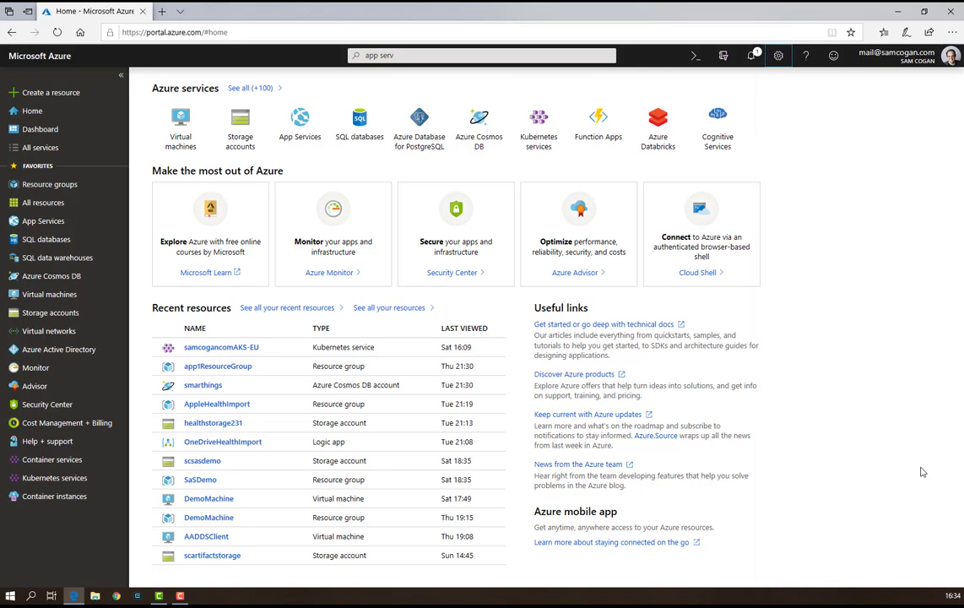
Step: Customize the dashboard by moving the Marketplace tile to the right of Quickstarts + tutorials and making the All resources tile one column narrower
{"action": "left_click", "coordinate": [66, 129]}
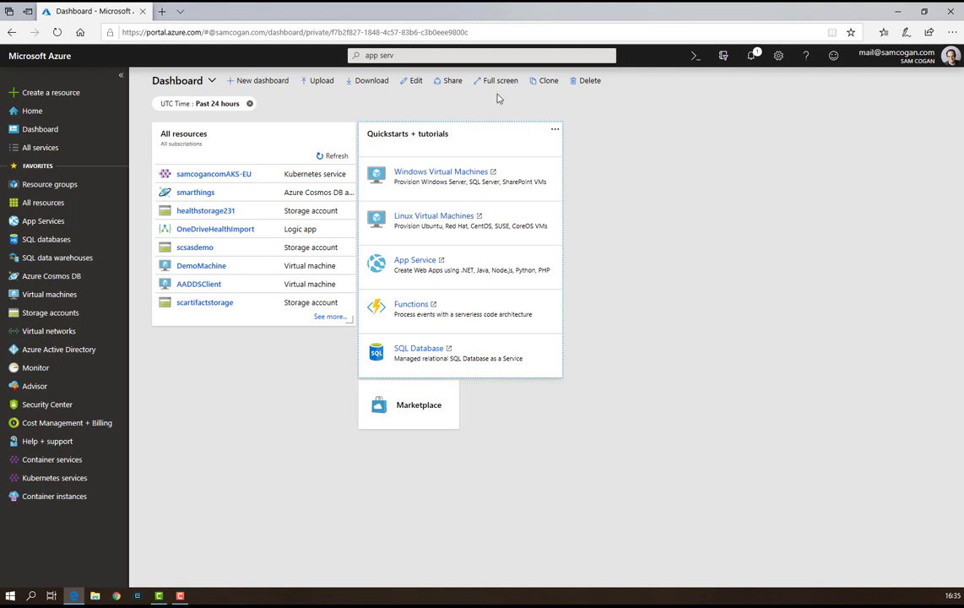
{"action": "left_click", "coordinate": [412, 80]}
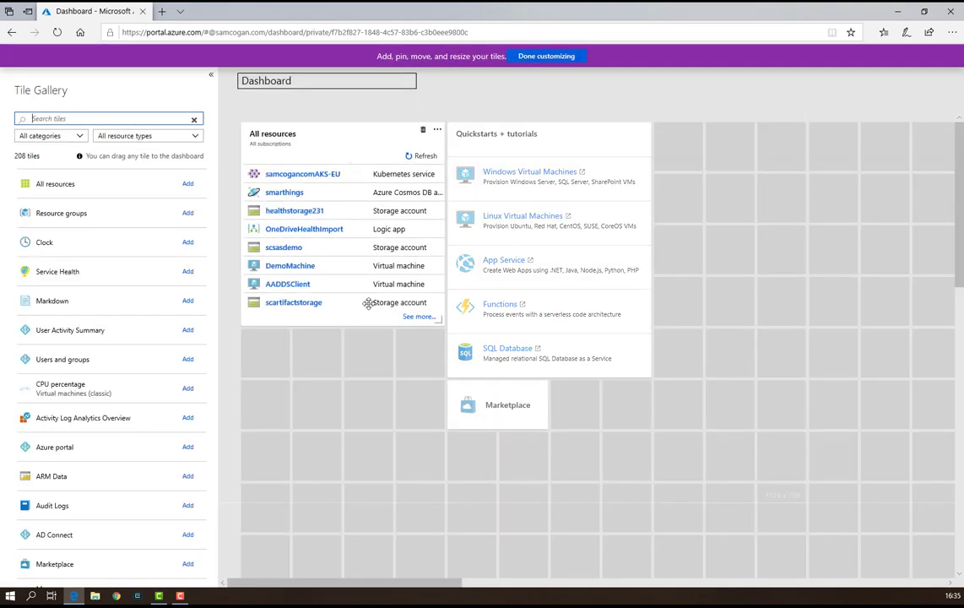
{"action": "left_click_drag", "start_coordinate": [463, 400], "coordinate": [704, 135]}
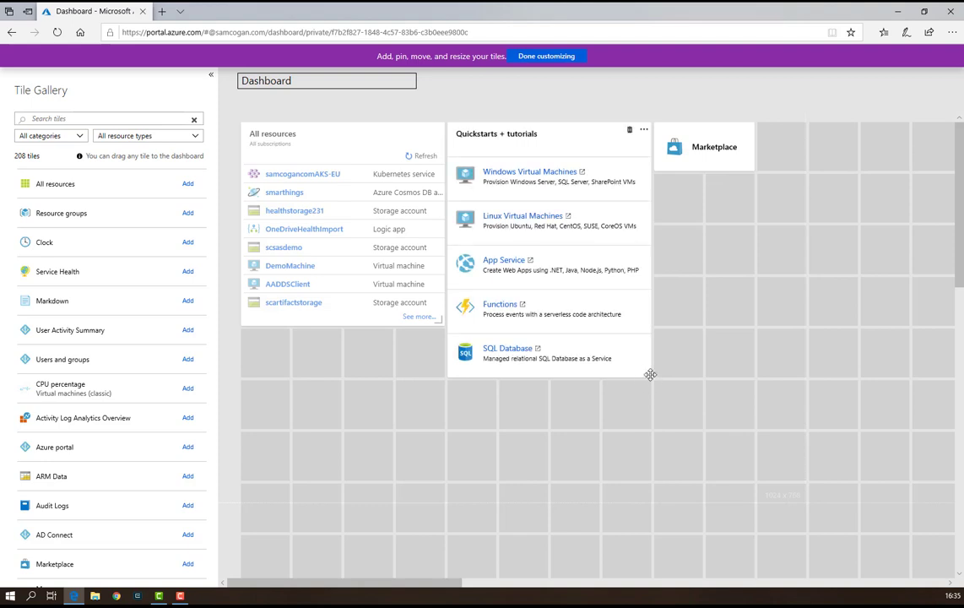
{"action": "left_click_drag", "start_coordinate": [439, 318], "coordinate": [391, 319]}
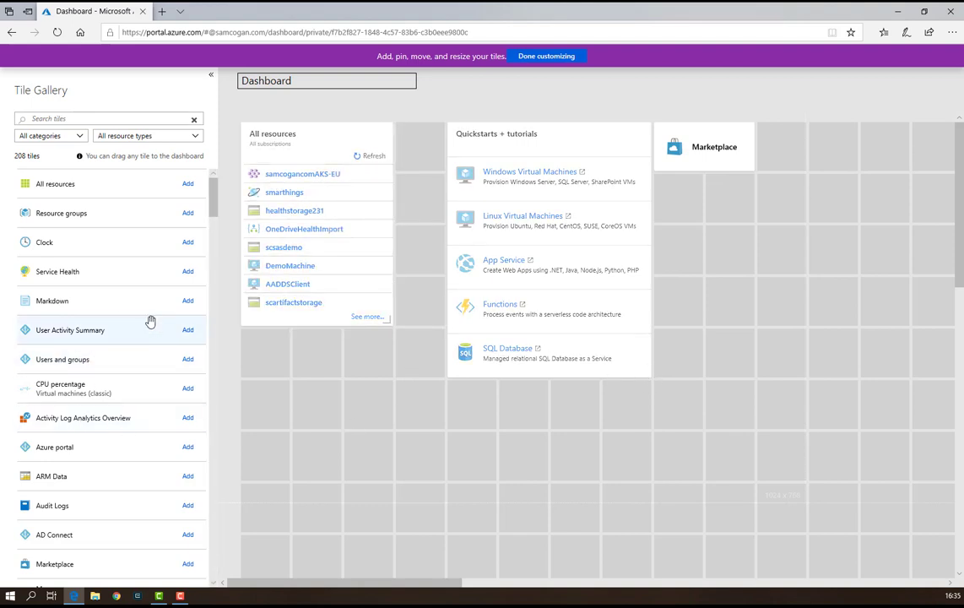
Step: Add a Clock tile below Marketplace and a Users and groups tile below All resources, and finish customizing with the default clock settings
{"action": "left_click_drag", "start_coordinate": [32, 240], "coordinate": [695, 224]}
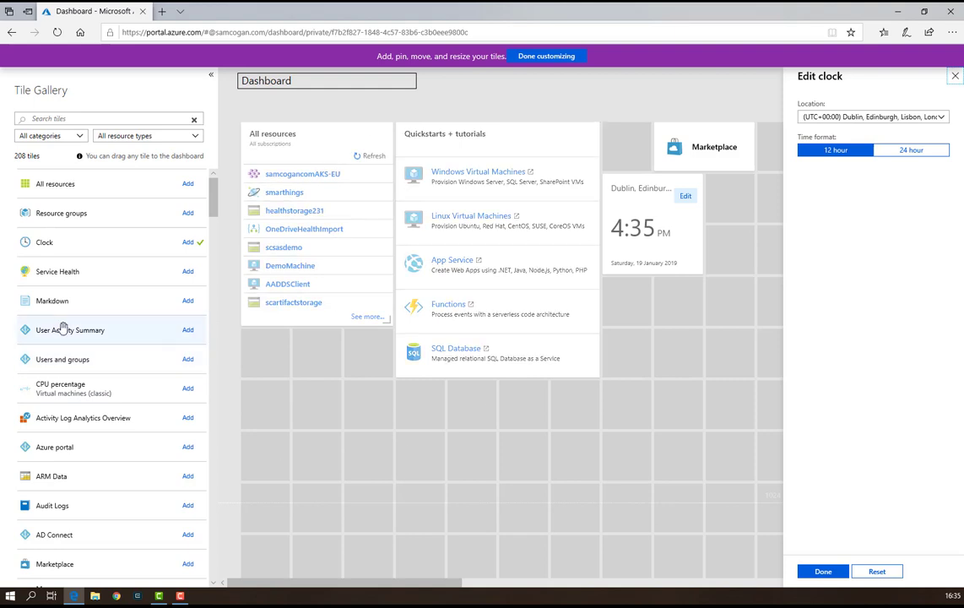
{"action": "left_click_drag", "start_coordinate": [63, 362], "coordinate": [301, 365]}
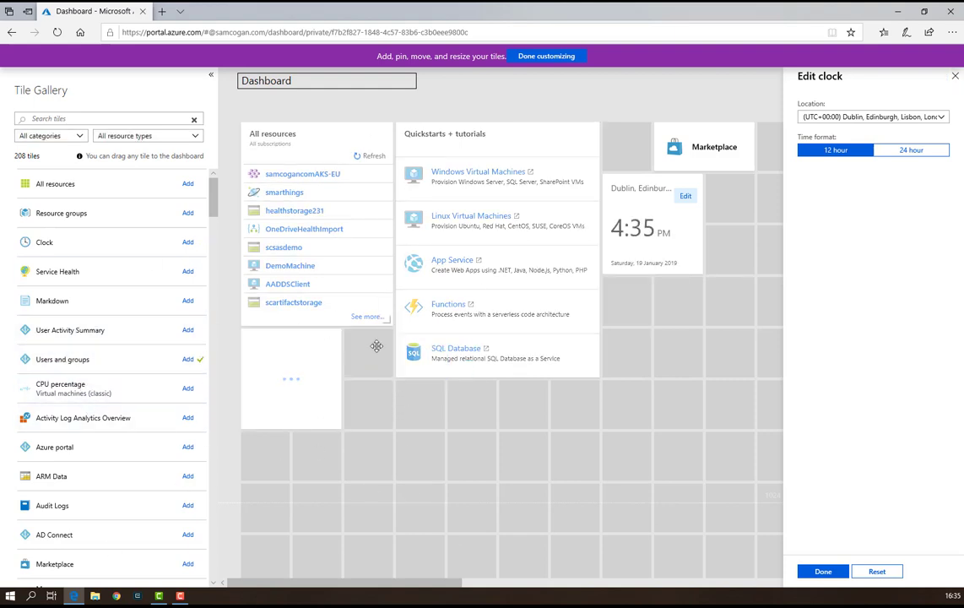
{"action": "left_click_drag", "start_coordinate": [217, 202], "coordinate": [222, 361]}
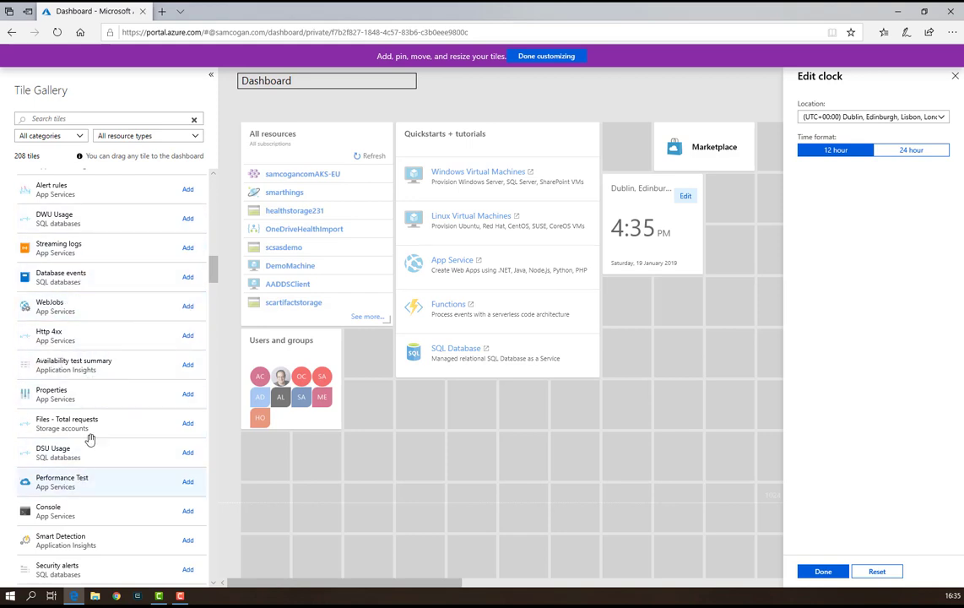
{"action": "left_click", "coordinate": [548, 57]}
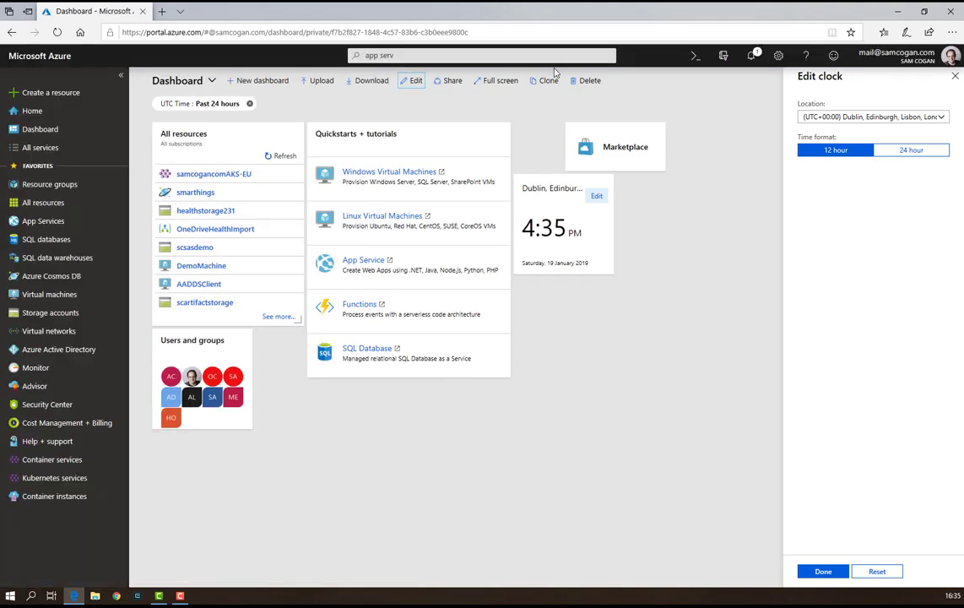
{"action": "left_click", "coordinate": [824, 569]}
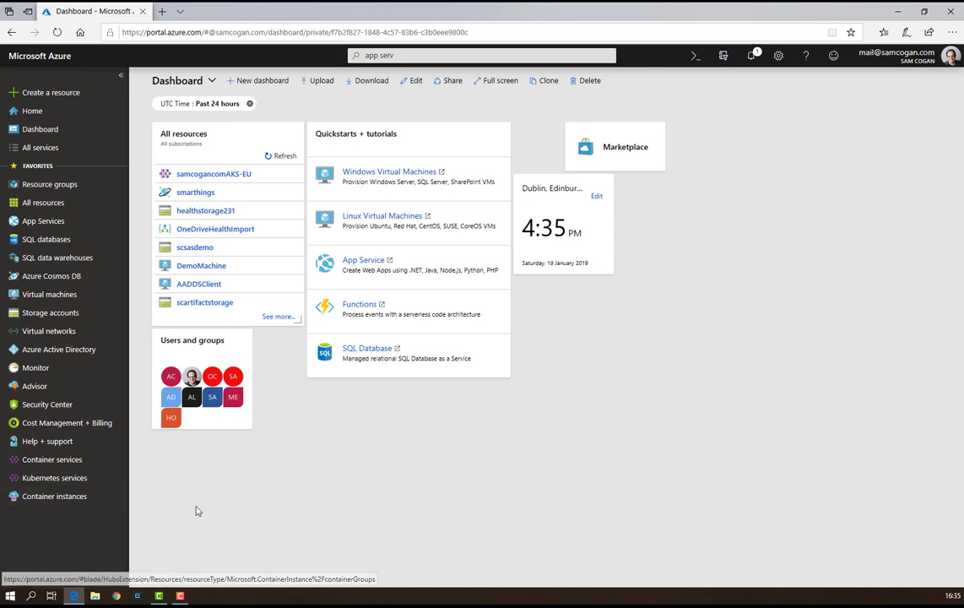
Step: Chart the Kubernetes cluster's total number of available CPU cores and pin the chart to the current dashboard
{"action": "left_click", "coordinate": [72, 479]}
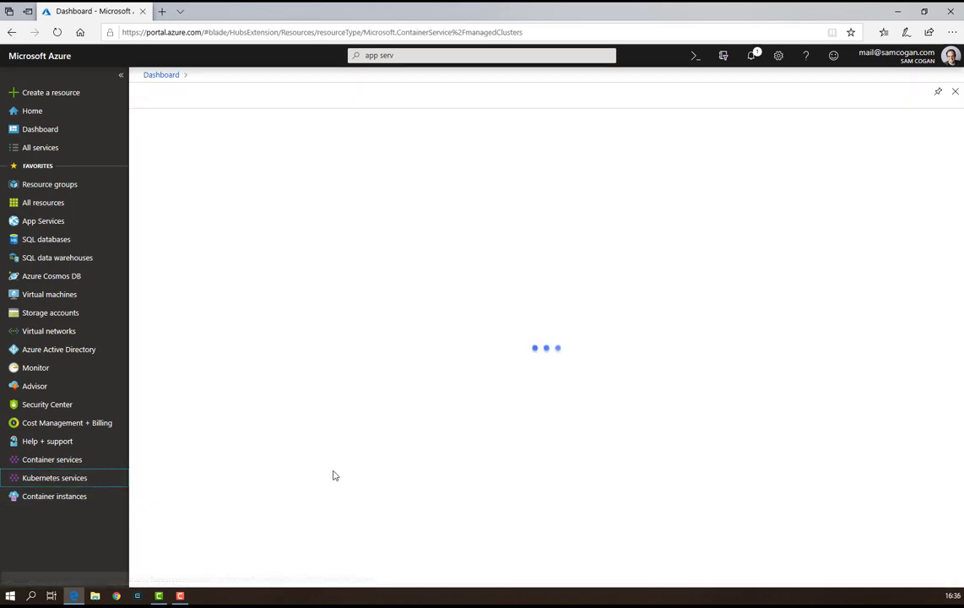
{"action": "left_click", "coordinate": [206, 216]}
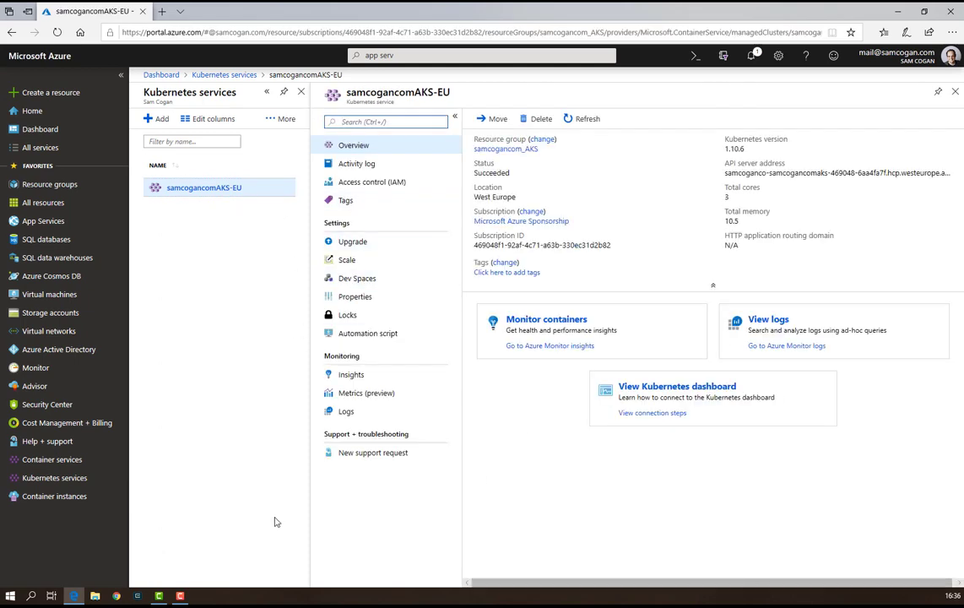
{"action": "left_click", "coordinate": [373, 393]}
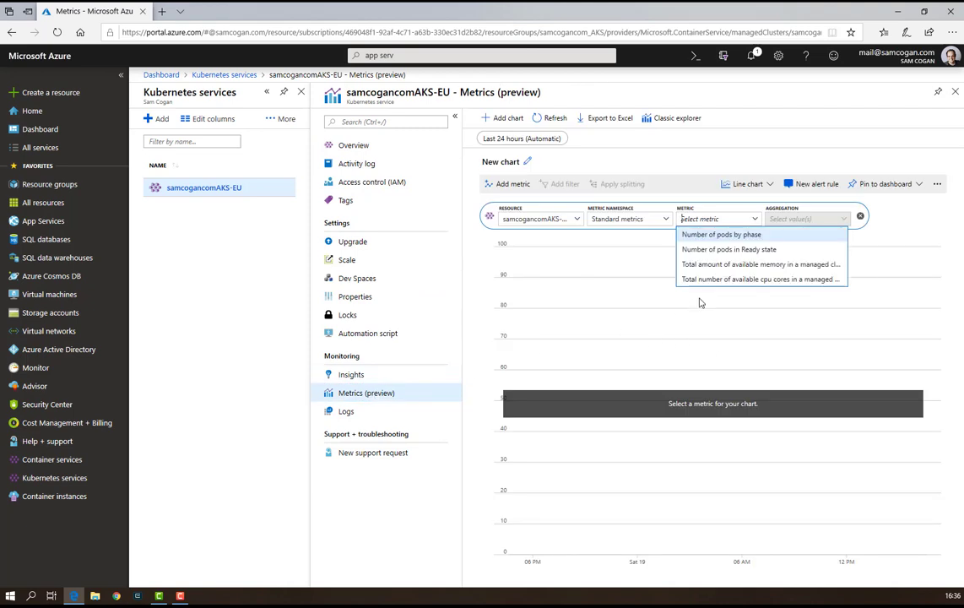
{"action": "left_click", "coordinate": [778, 281]}
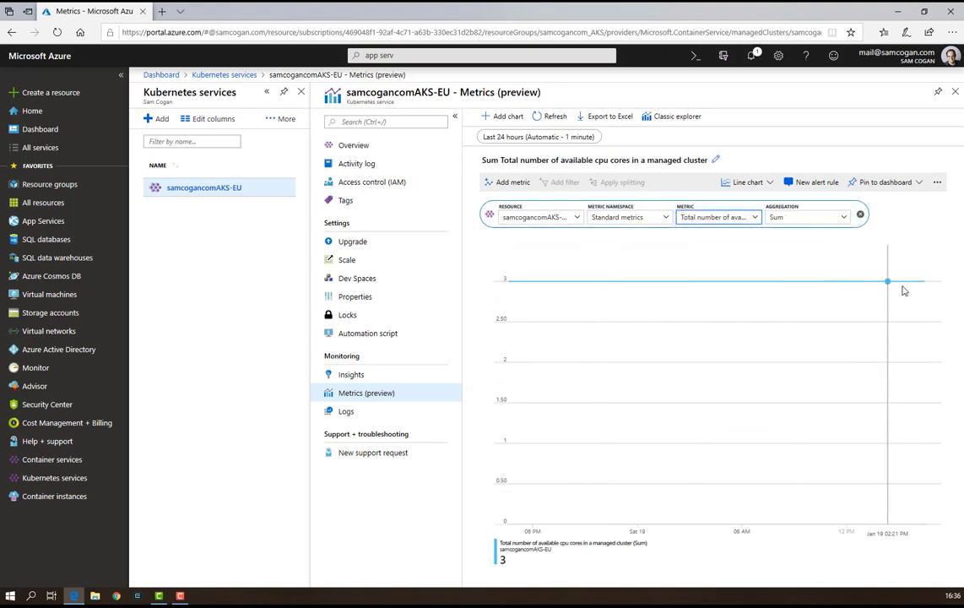
{"action": "left_click", "coordinate": [887, 182]}
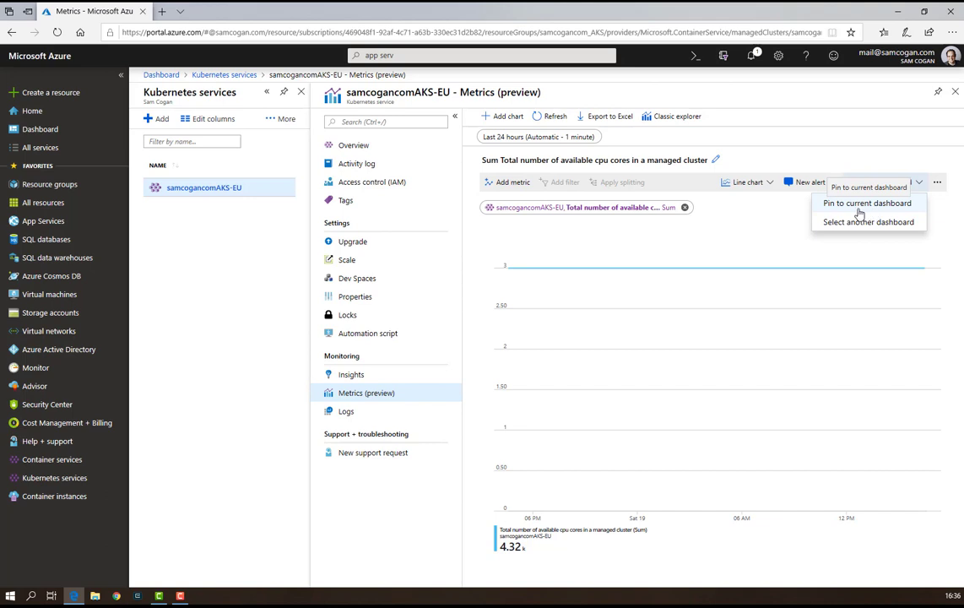
{"action": "left_click", "coordinate": [860, 207]}
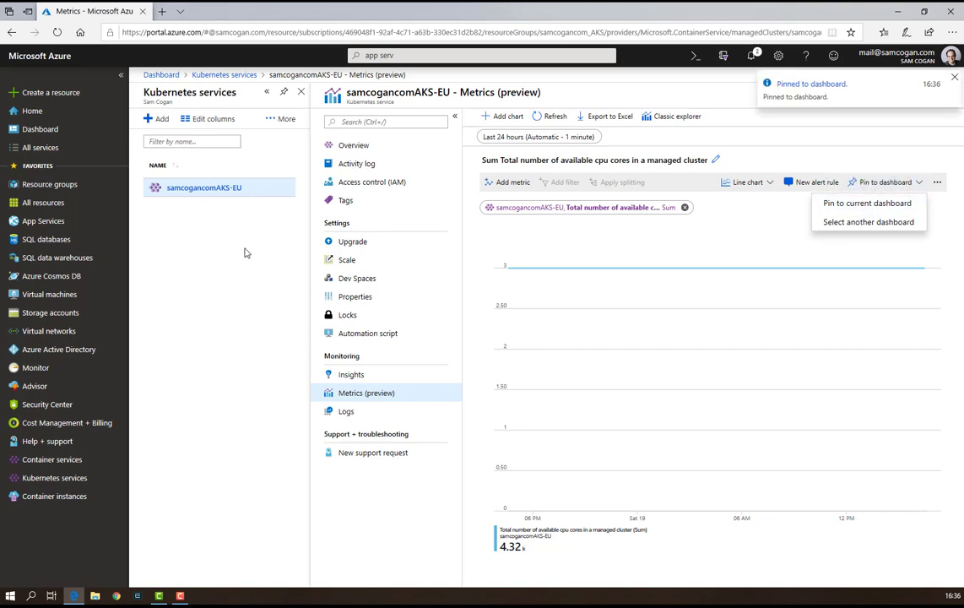
Step: Move the pinned CPU cores chart below Quickstarts + tutorials on the dashboard, shrink it by one row and column, and finish customizing
{"action": "left_click", "coordinate": [41, 129]}
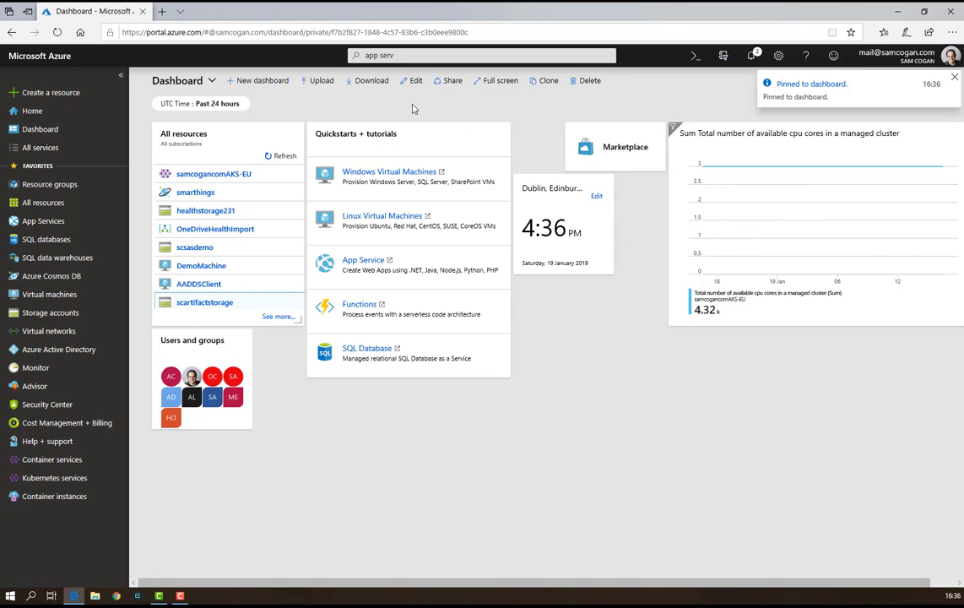
{"action": "left_click", "coordinate": [410, 88]}
{"action": "left_click_drag", "start_coordinate": [835, 145], "coordinate": [486, 397]}
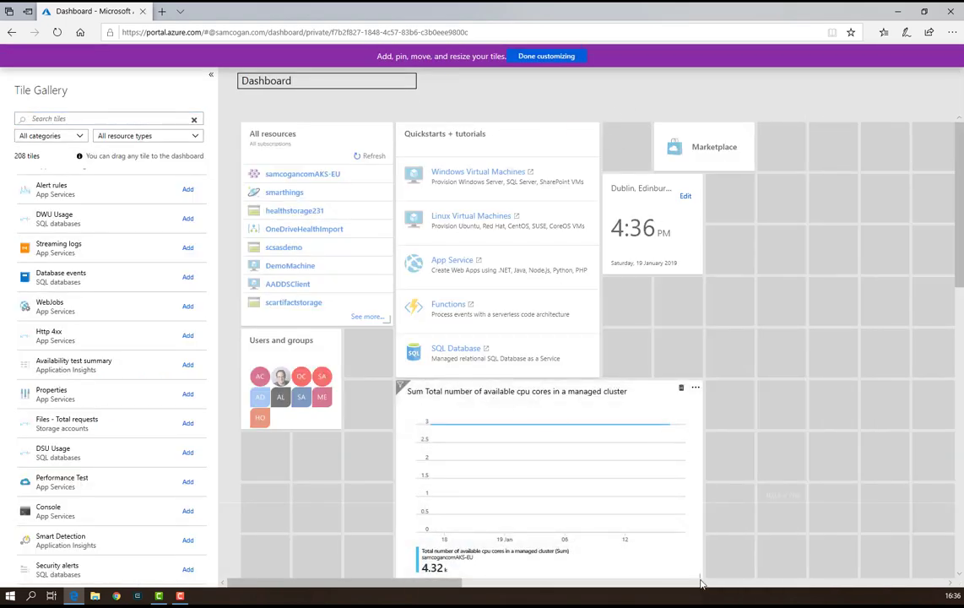
{"action": "left_click_drag", "start_coordinate": [697, 576], "coordinate": [650, 519]}
{"action": "left_click_drag", "start_coordinate": [699, 581], "coordinate": [648, 525]}
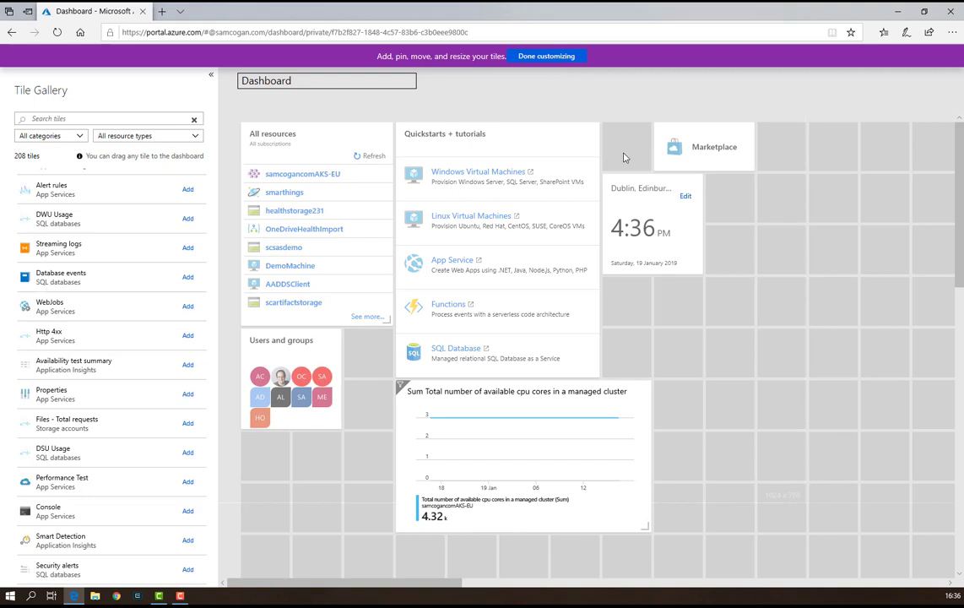
{"action": "left_click", "coordinate": [544, 57]}
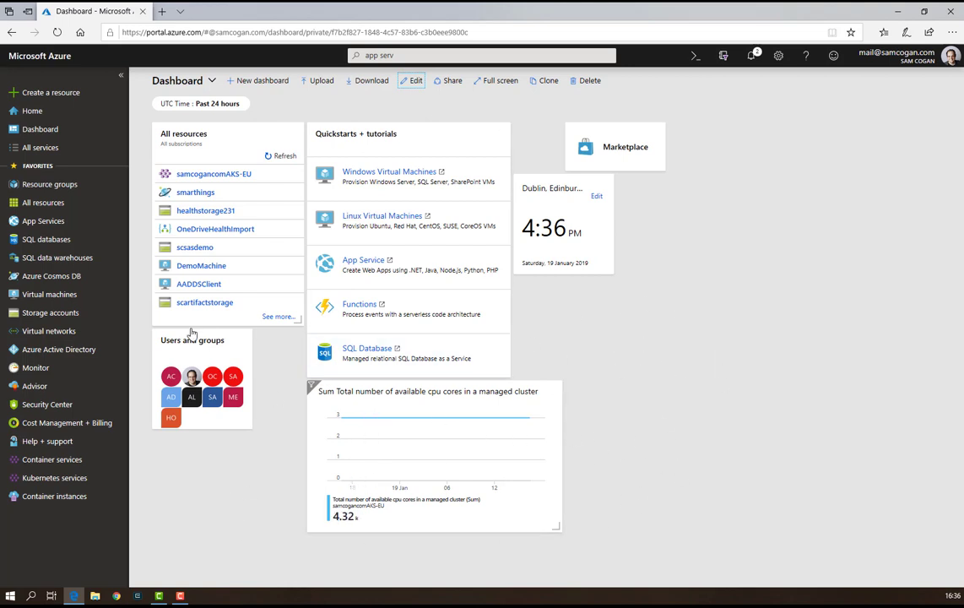
Step: Pin the smartthingsFunc function app from the App Services list to the dashboard
{"action": "left_click", "coordinate": [60, 221]}
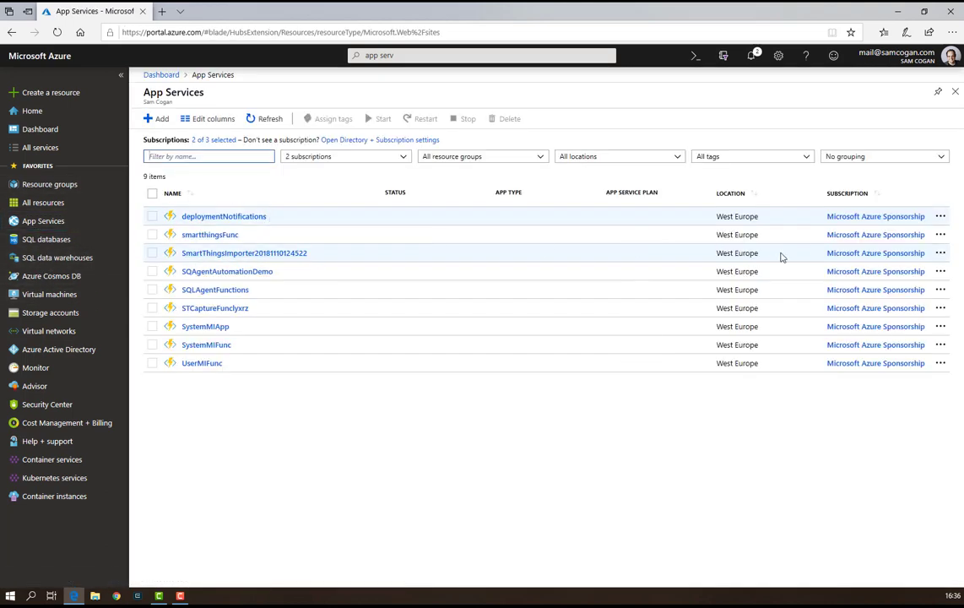
{"action": "left_click", "coordinate": [941, 234]}
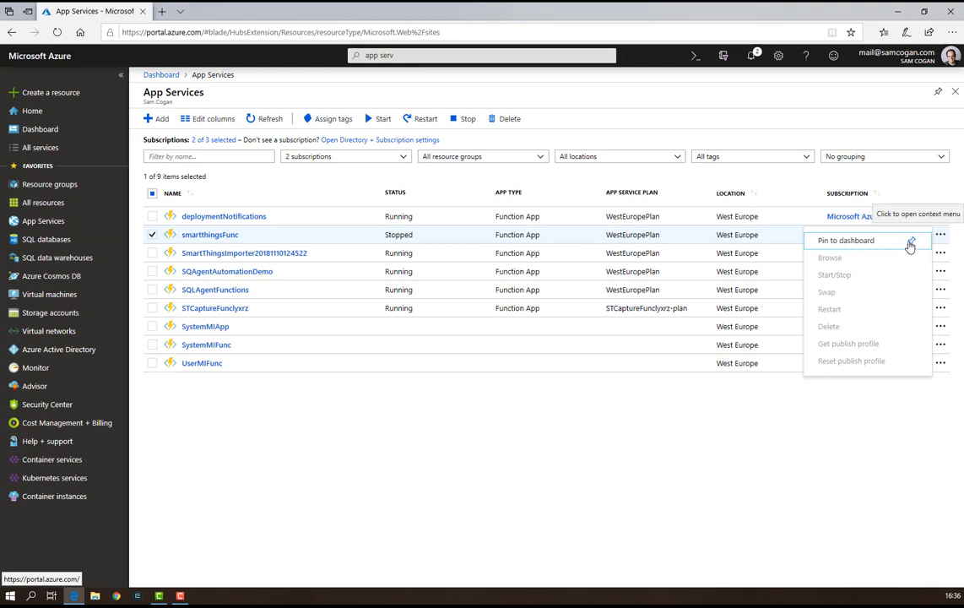
{"action": "left_click", "coordinate": [832, 242]}
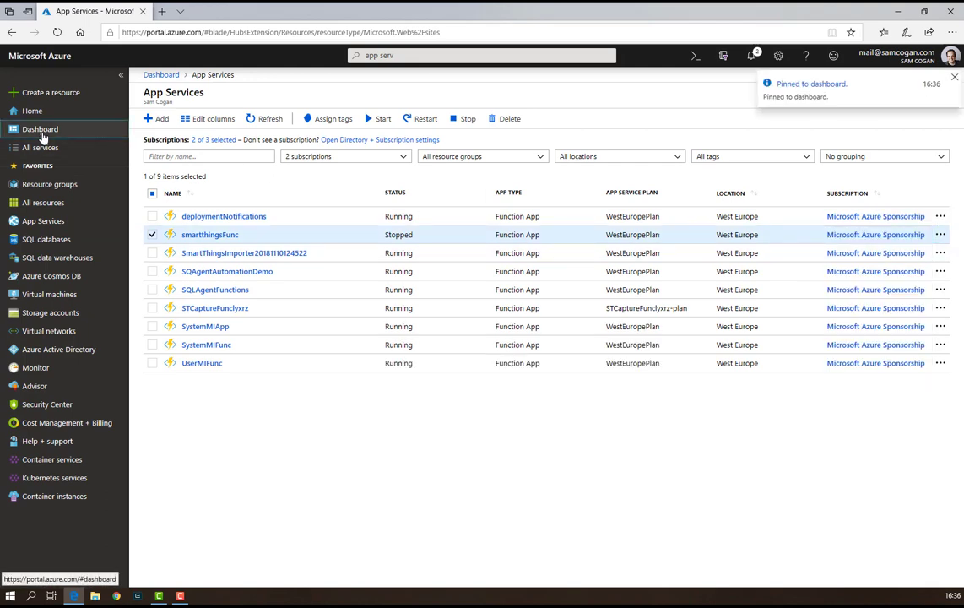
Step: Open the smartthingsFunc overview from its dashboard tile and return to the dashboard
{"action": "left_click", "coordinate": [64, 131]}
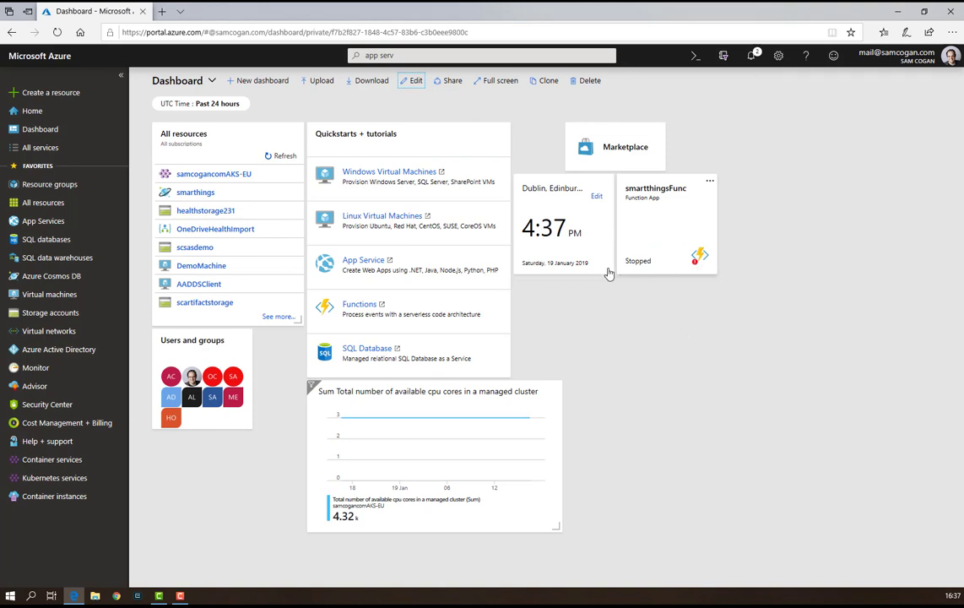
{"action": "left_click", "coordinate": [663, 231]}
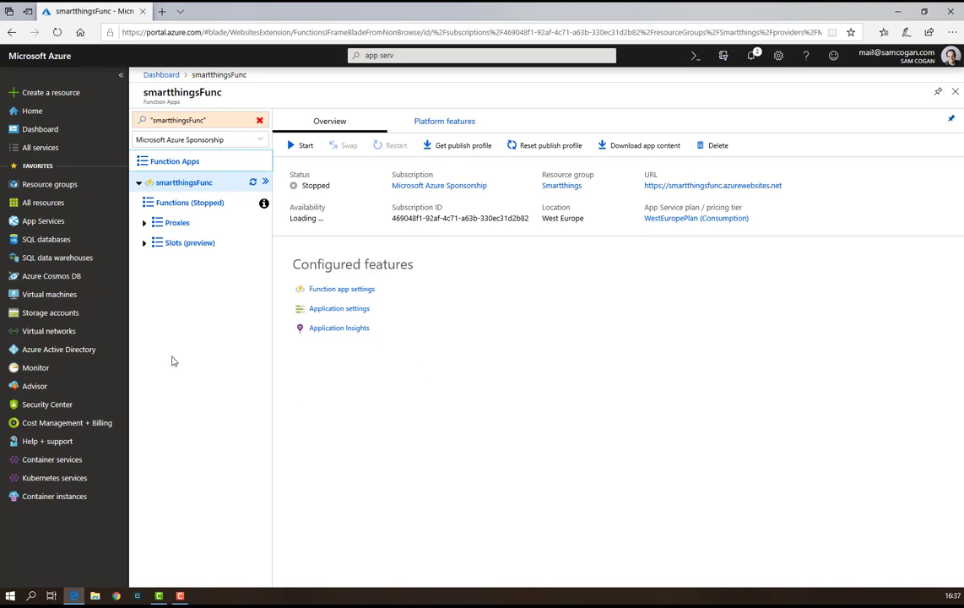
{"action": "left_click", "coordinate": [954, 91]}
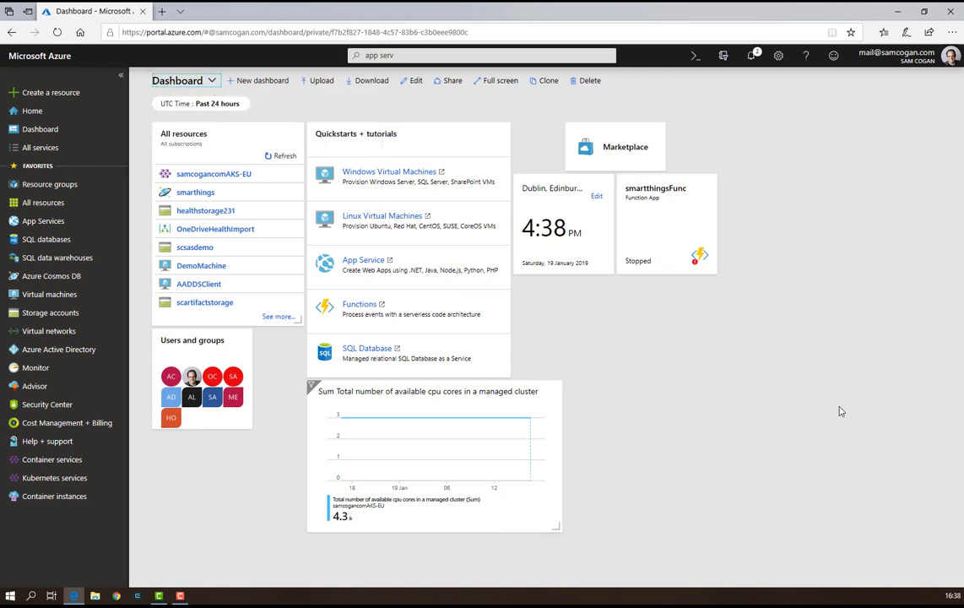
Step: Create a new dashboard and add a Clock tile to it from the tile gallery
{"action": "left_click", "coordinate": [211, 81]}
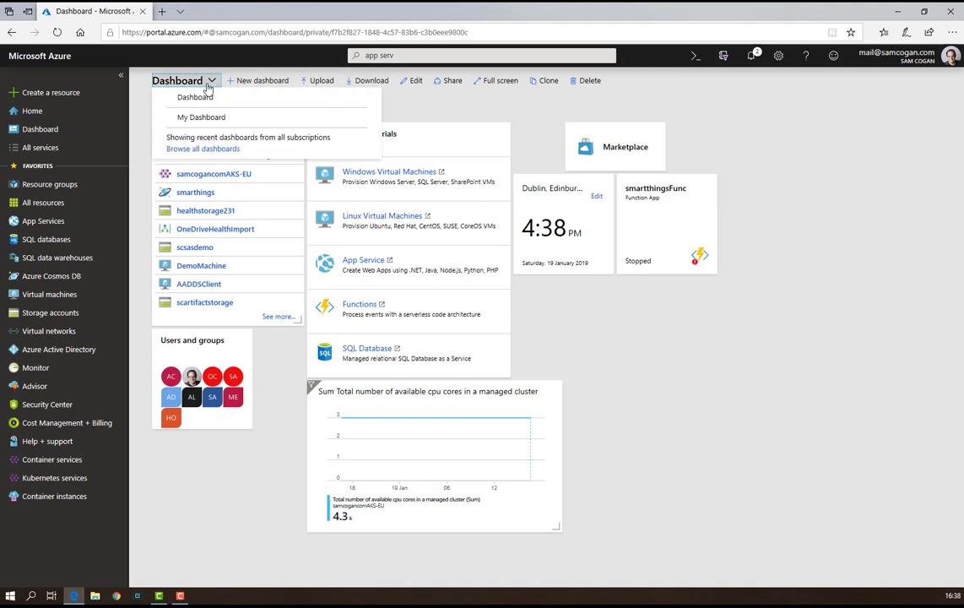
{"action": "left_click", "coordinate": [263, 82]}
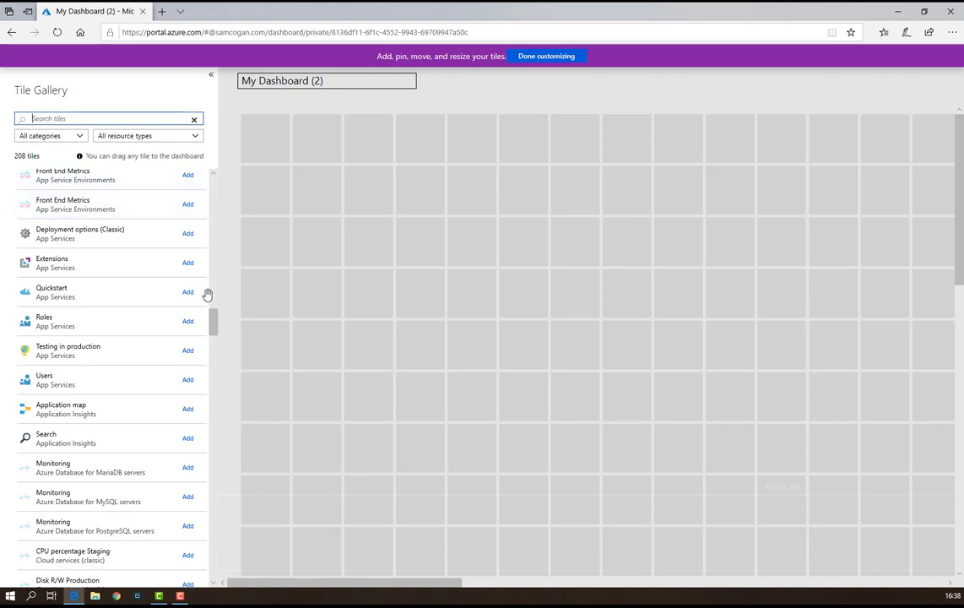
{"action": "left_click_drag", "start_coordinate": [211, 318], "coordinate": [202, 109]}
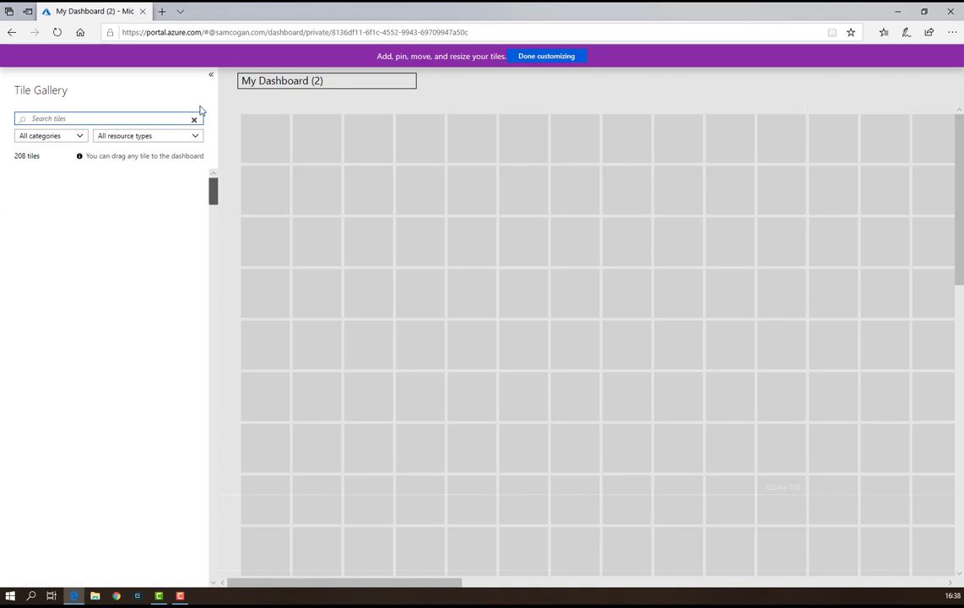
{"action": "left_click", "coordinate": [65, 143]}
{"action": "left_click", "coordinate": [76, 135]}
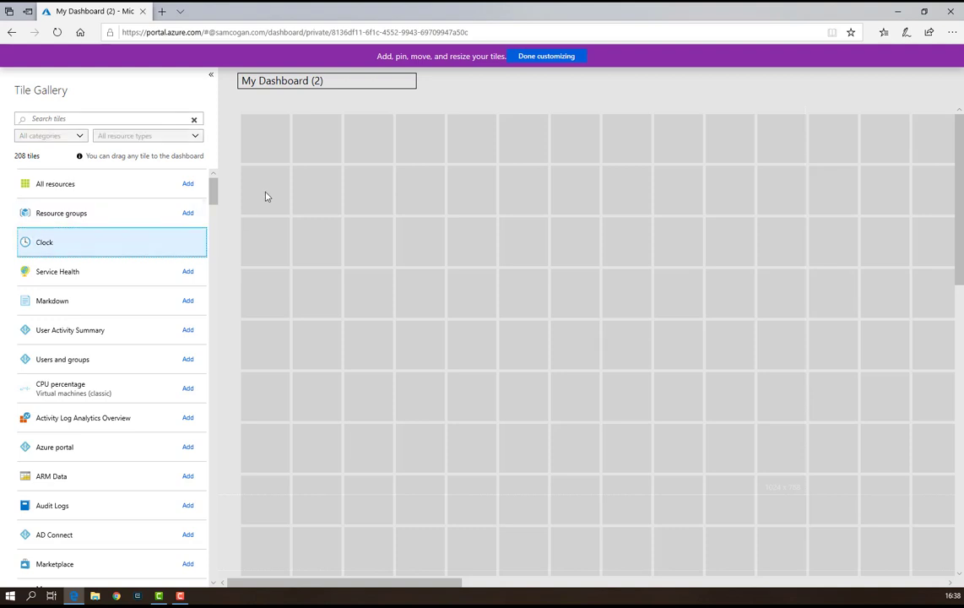
{"action": "left_click", "coordinate": [188, 242]}
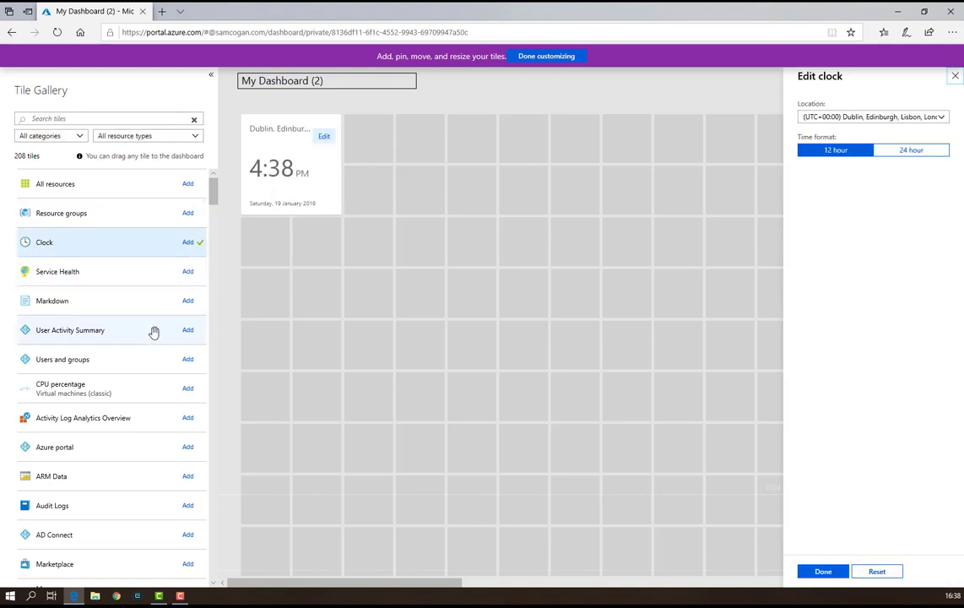
Step: Add a Service Health tile beside the clock, accept the clock's default settings and finish customizing the dashboard
{"action": "left_click", "coordinate": [173, 274]}
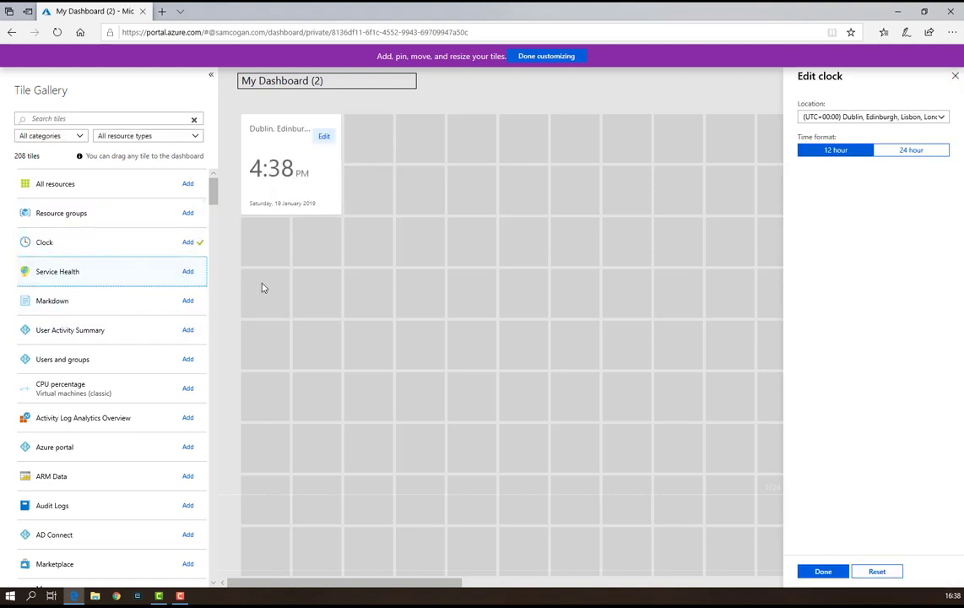
{"action": "left_click", "coordinate": [188, 272]}
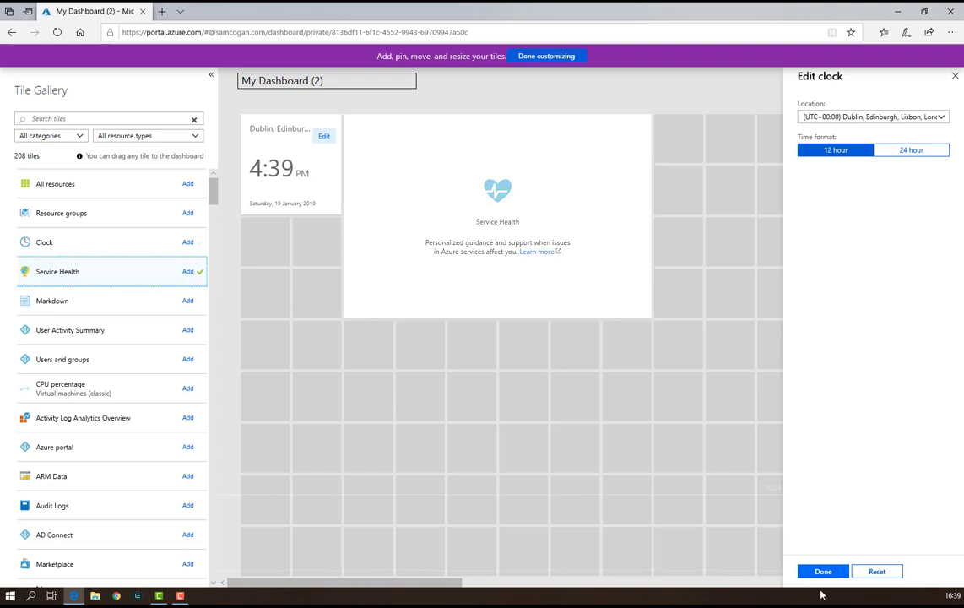
{"action": "left_click", "coordinate": [821, 573]}
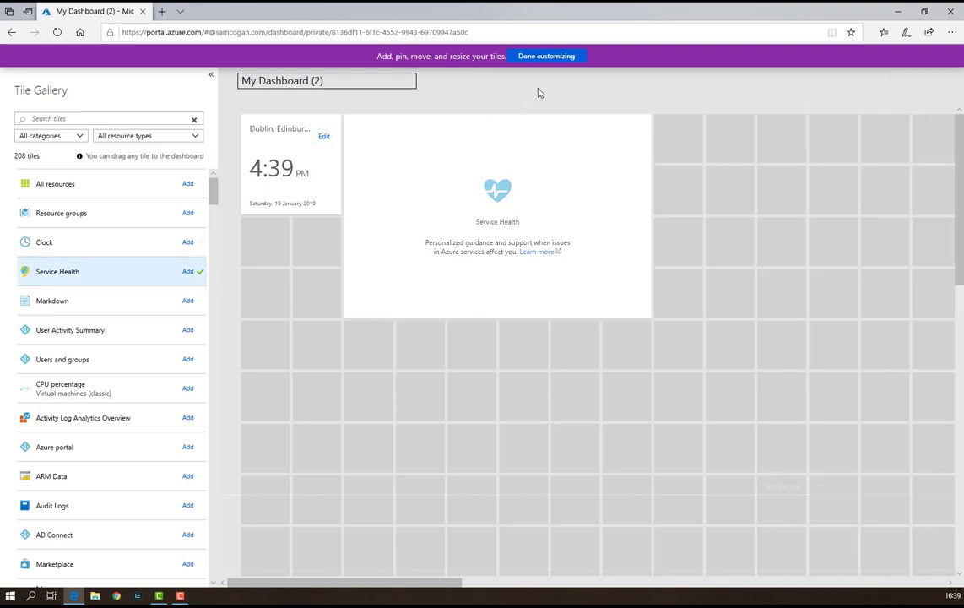
{"action": "left_click", "coordinate": [546, 55]}
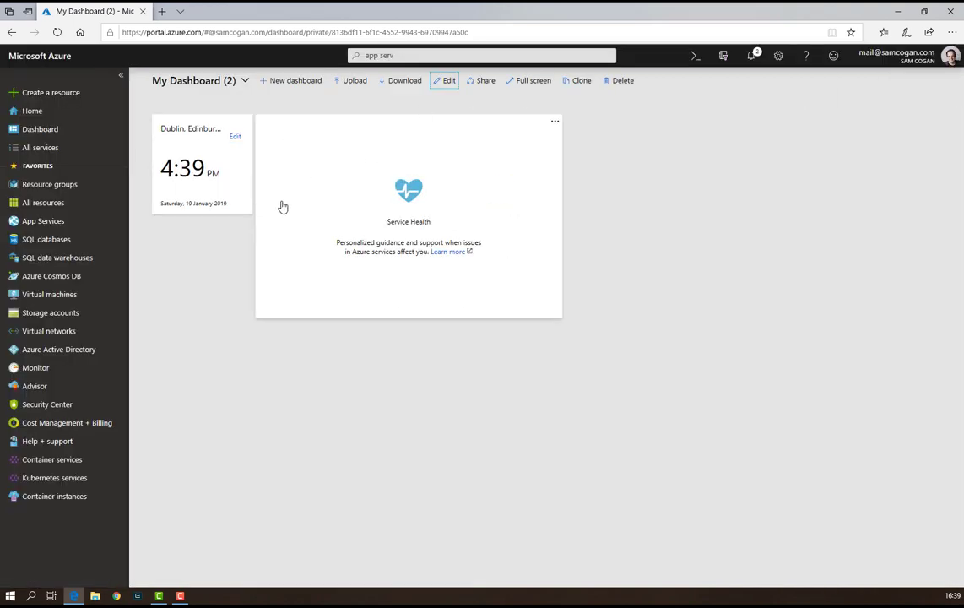
Step: Switch back to the dashboard named Dashboard and view the list of available dashboards
{"action": "left_click", "coordinate": [230, 80]}
{"action": "left_click", "coordinate": [208, 117]}
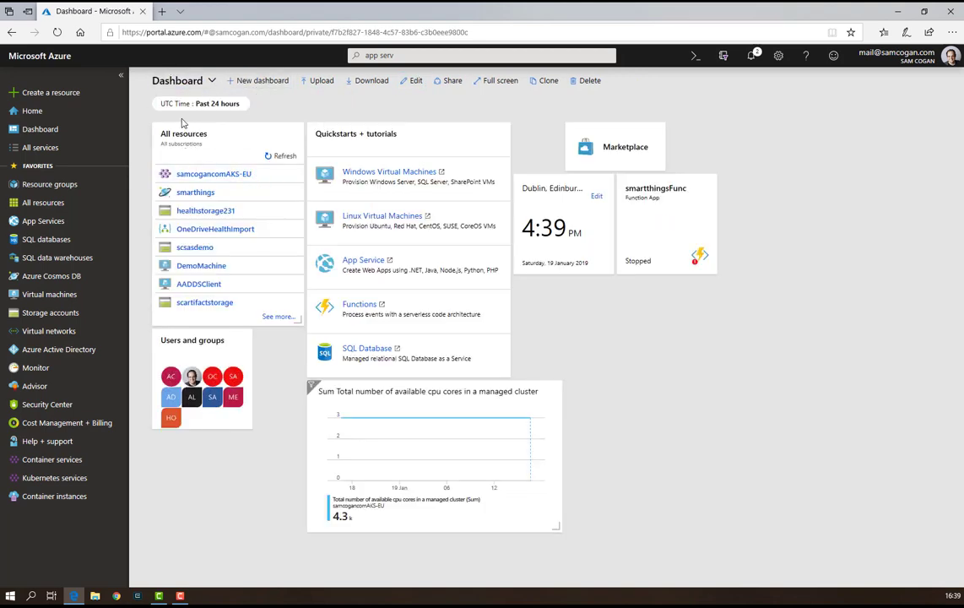
{"action": "left_click", "coordinate": [164, 82]}
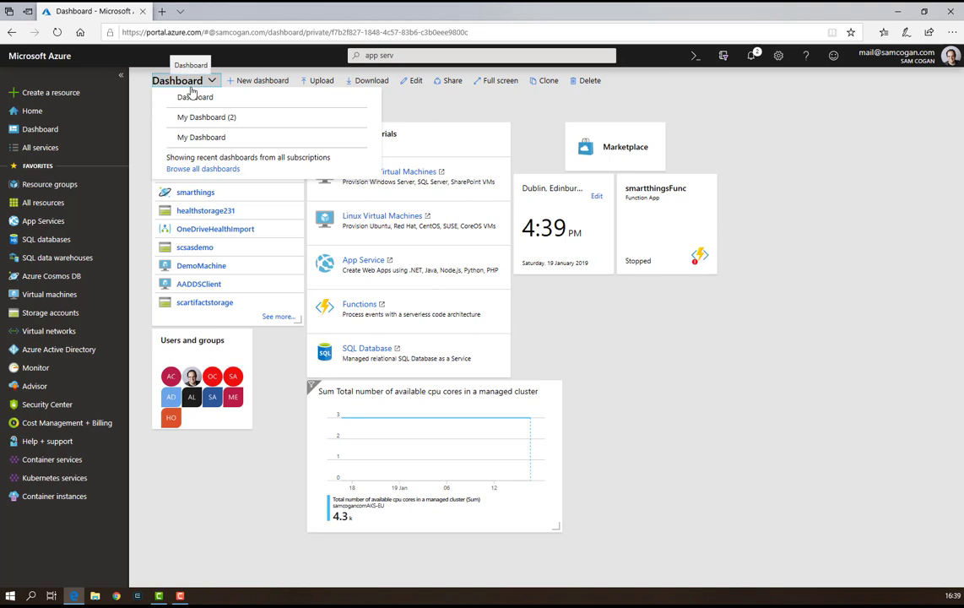
{"action": "left_click", "coordinate": [809, 251]}
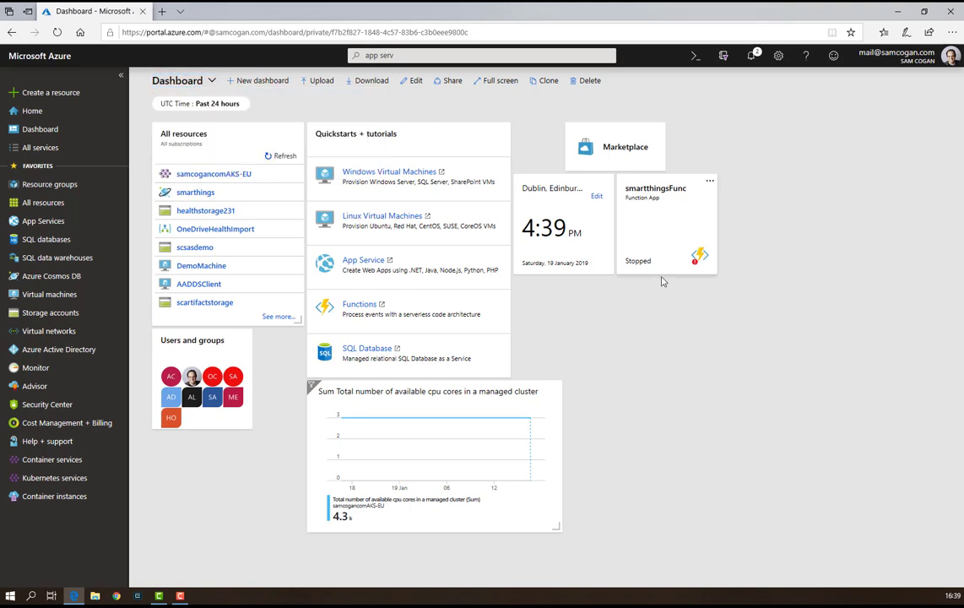
Step: Share the dashboard by publishing it to the 'dashboards' resource group in the Microsoft Azure Sponsorship subscription
{"action": "left_click", "coordinate": [448, 81]}
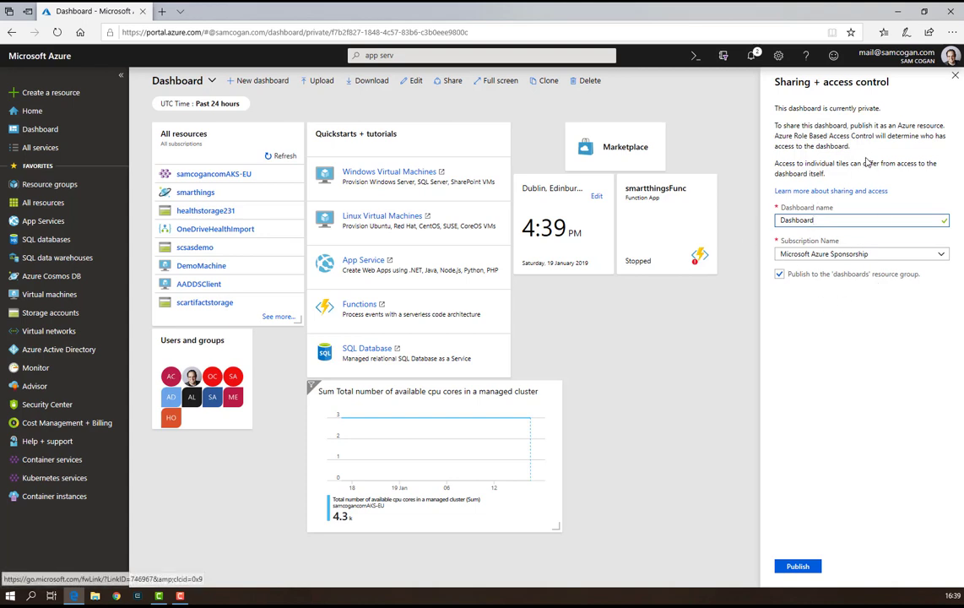
{"action": "left_click", "coordinate": [799, 567]}
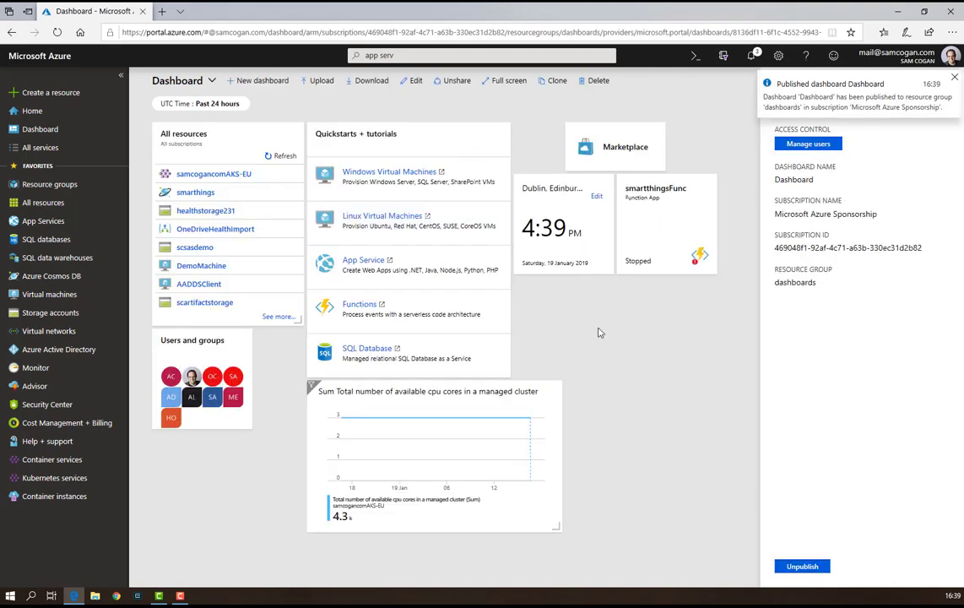
{"action": "left_click", "coordinate": [650, 376]}
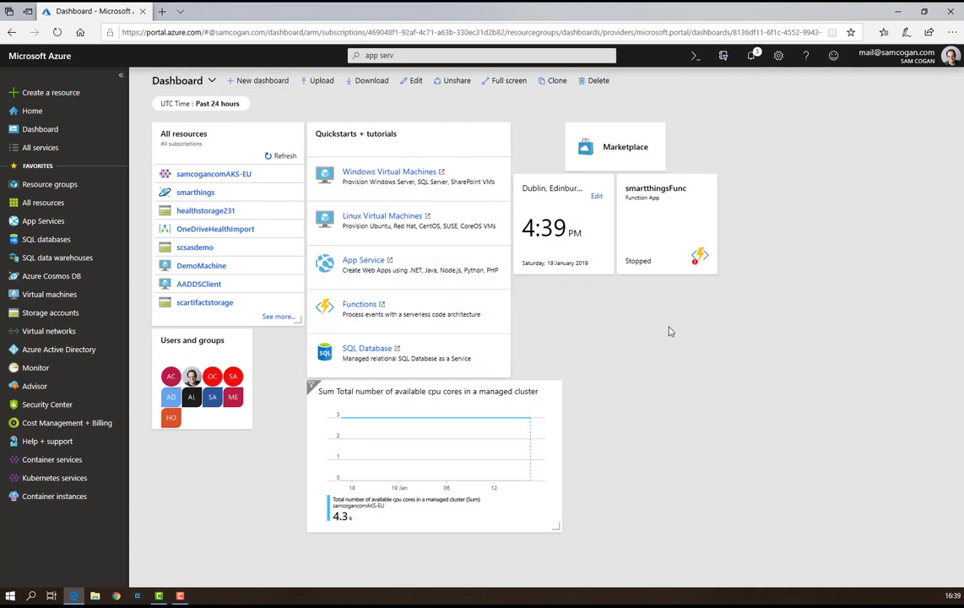
{"action": "key", "text": "alt+Tab"}
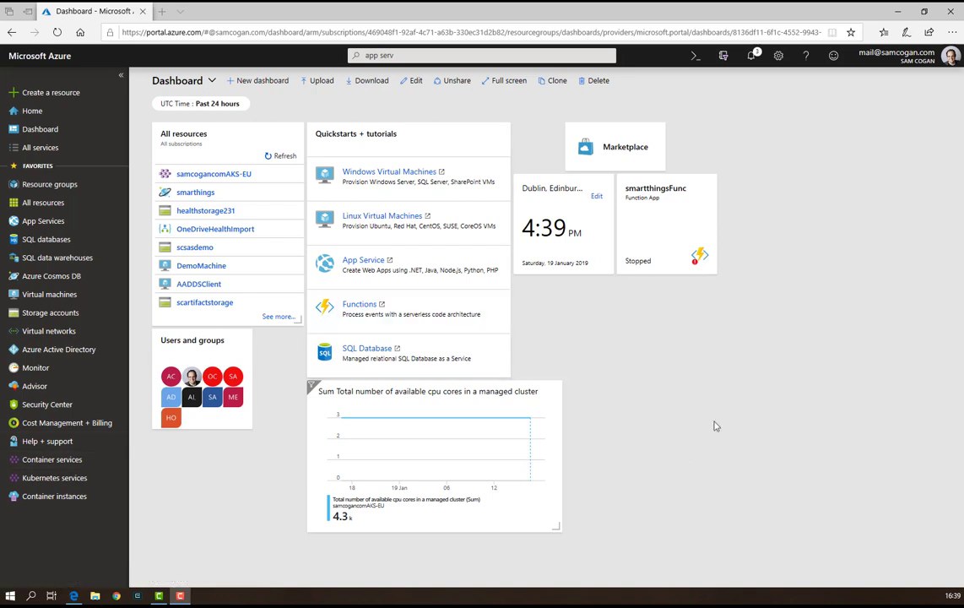
Step: Open the portal settings and view the duration options for logging out when inactive
{"action": "left_click", "coordinate": [780, 55]}
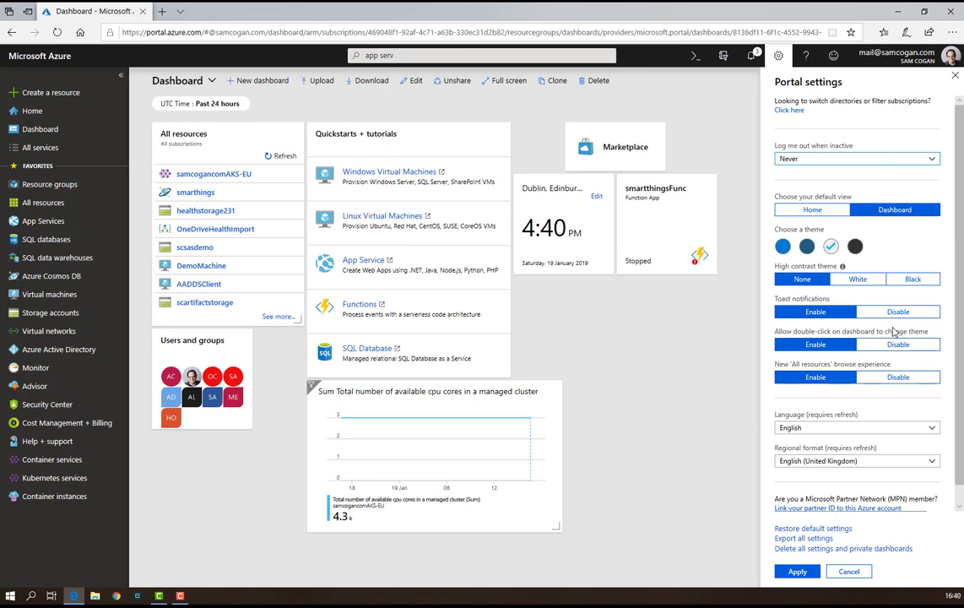
{"action": "left_click", "coordinate": [824, 160]}
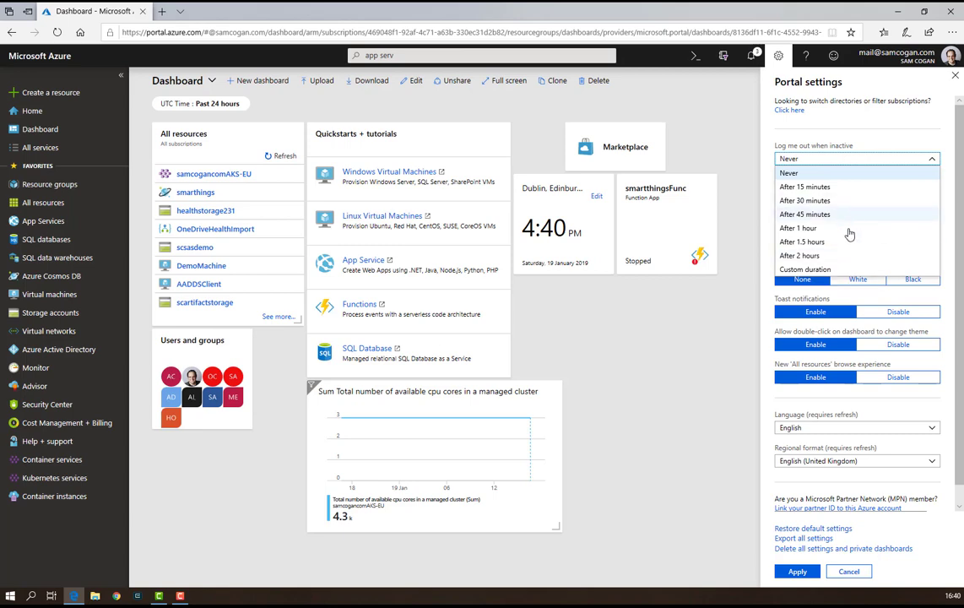
{"action": "left_click", "coordinate": [866, 158]}
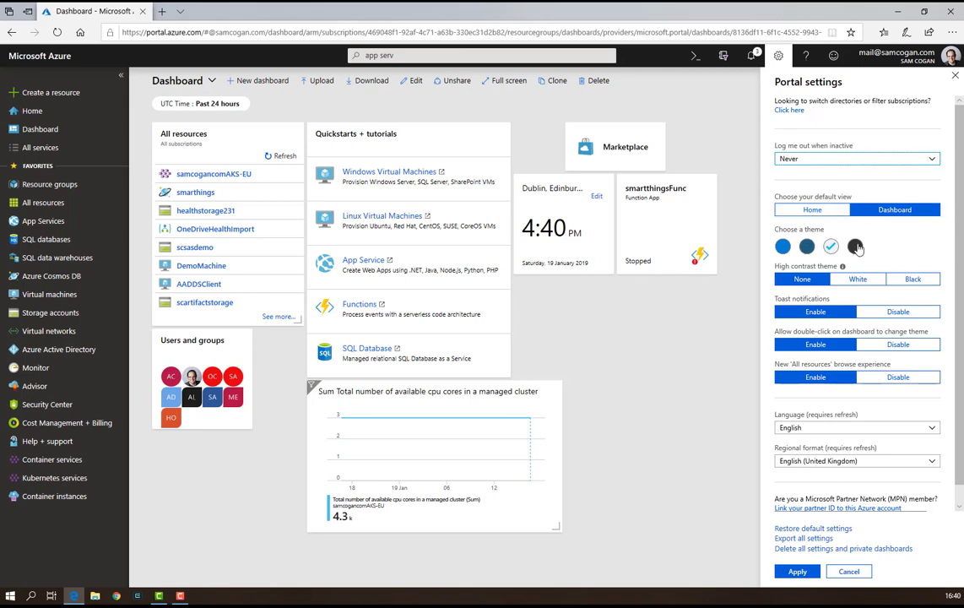
Step: Choose the dark portal theme, previewing the Blue theme and Black high contrast, and leave high contrast set to None
{"action": "left_click", "coordinate": [856, 247]}
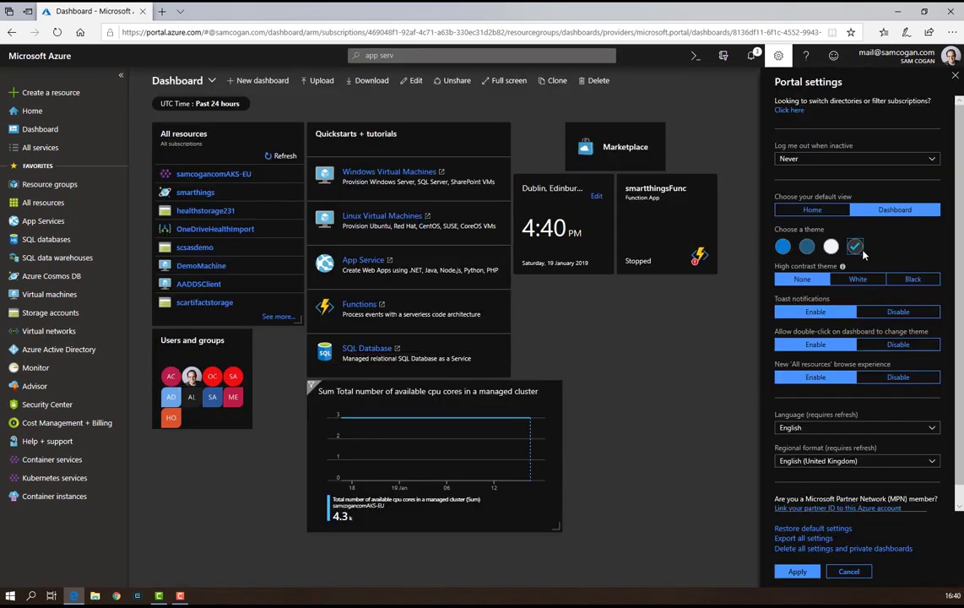
{"action": "left_click", "coordinate": [807, 246]}
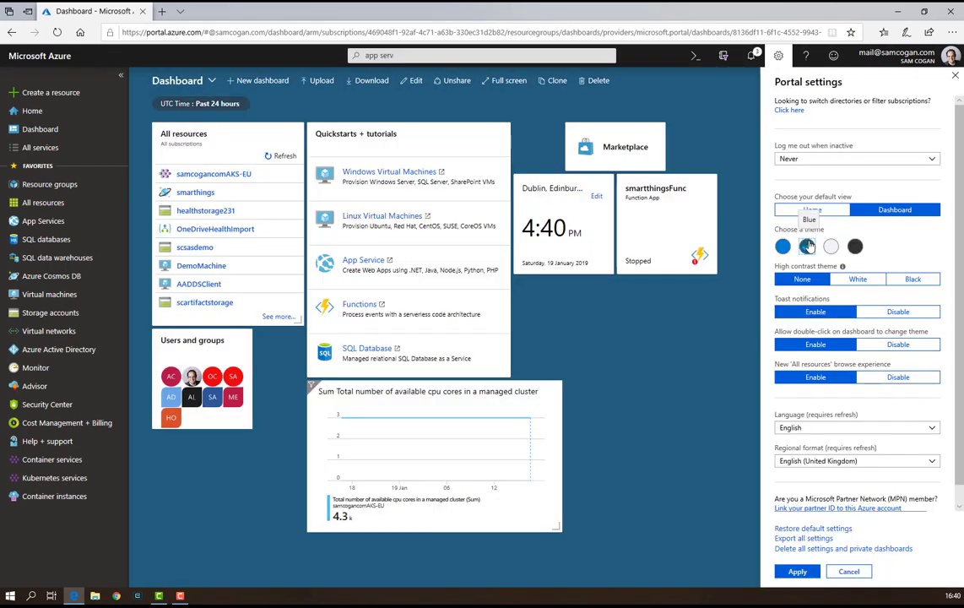
{"action": "left_click", "coordinate": [854, 248]}
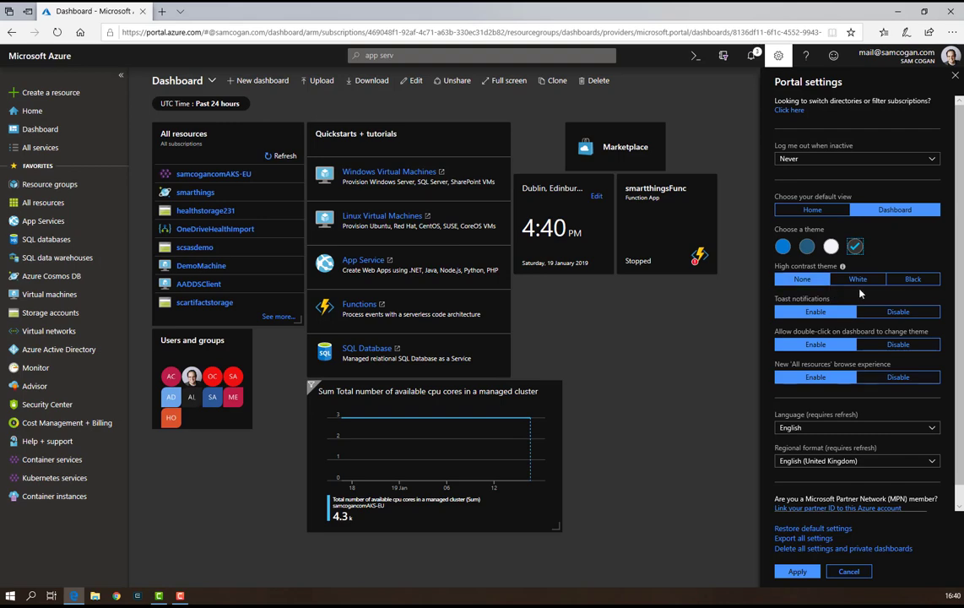
{"action": "left_click", "coordinate": [914, 278]}
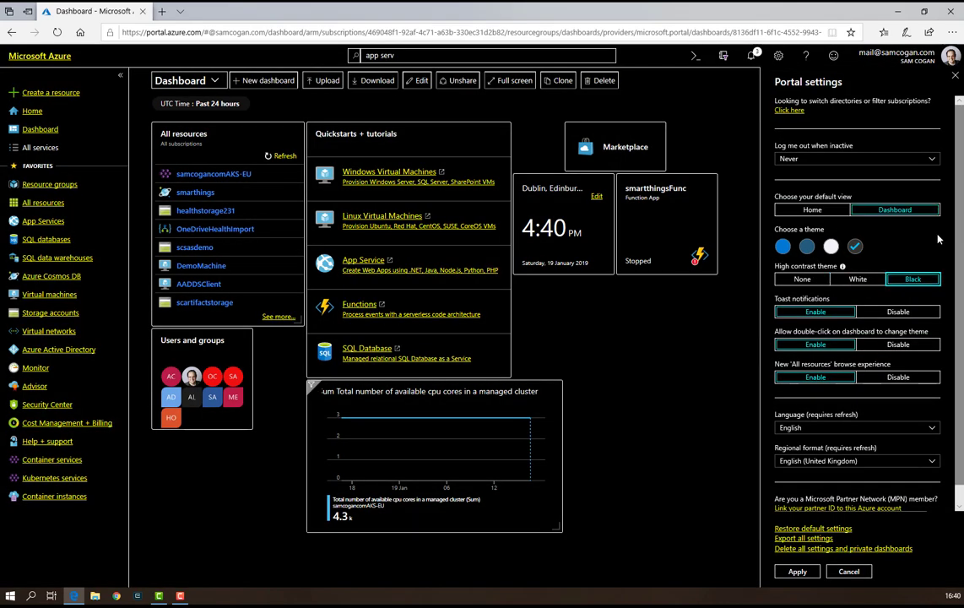
{"action": "left_click", "coordinate": [827, 276]}
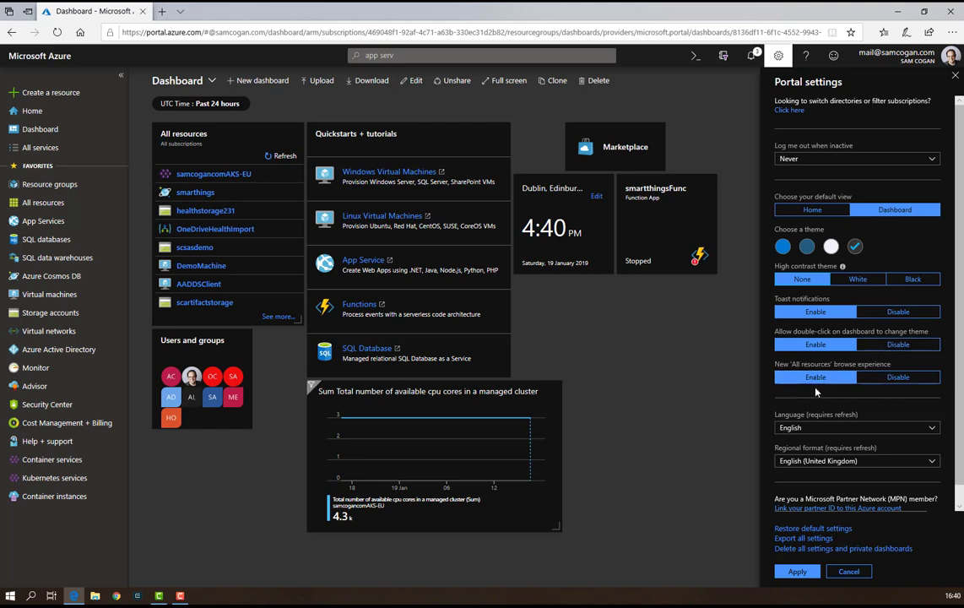
Step: Disable the new 'All resources' browse experience, apply the portal settings and open the All resources list
{"action": "left_click", "coordinate": [901, 382]}
{"action": "left_click", "coordinate": [796, 572]}
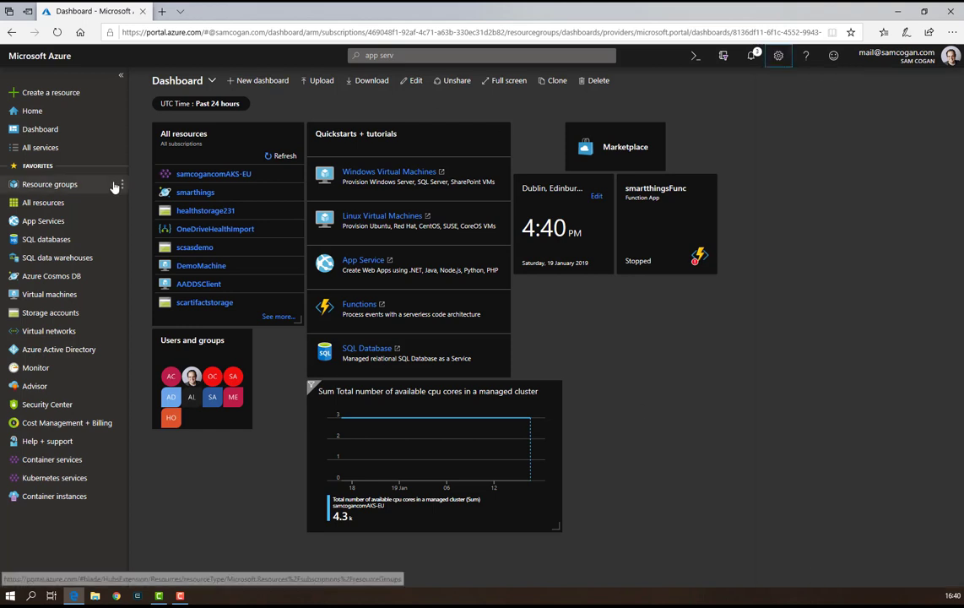
{"action": "left_click", "coordinate": [43, 204]}
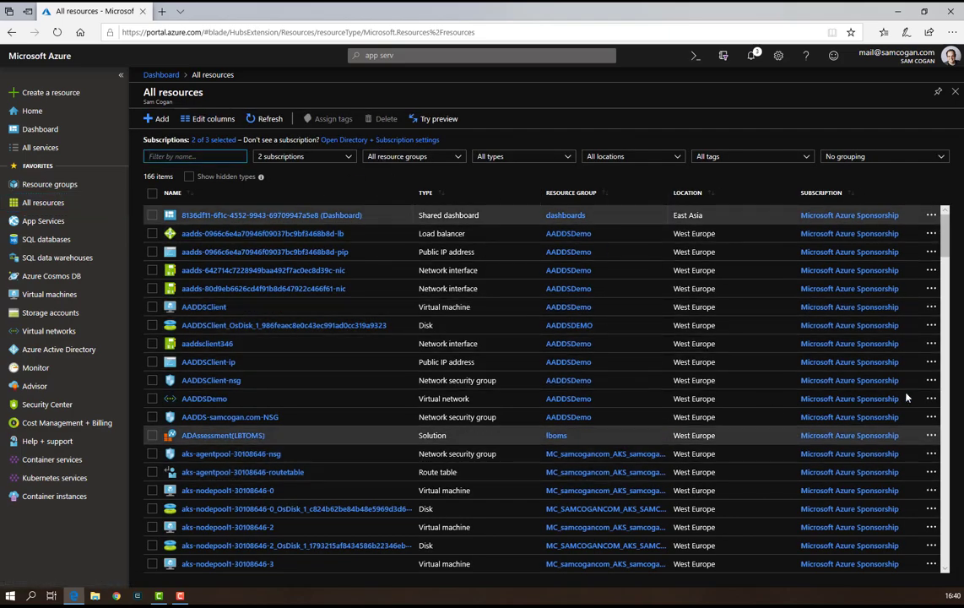
Step: Enable the new 'All resources' browse experience again and look through the redesigned resource list
{"action": "left_click", "coordinate": [779, 55]}
{"action": "left_click", "coordinate": [816, 377]}
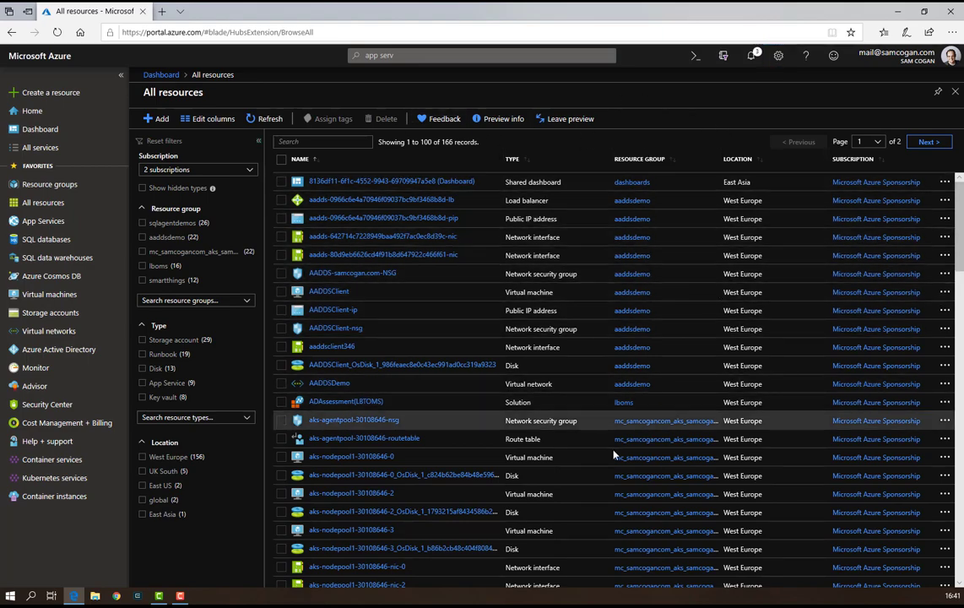
{"action": "scroll", "coordinate": [639, 458], "scroll_direction": "down", "scroll_amount": 2}
{"action": "scroll", "coordinate": [639, 459], "scroll_direction": "up", "scroll_amount": 2}
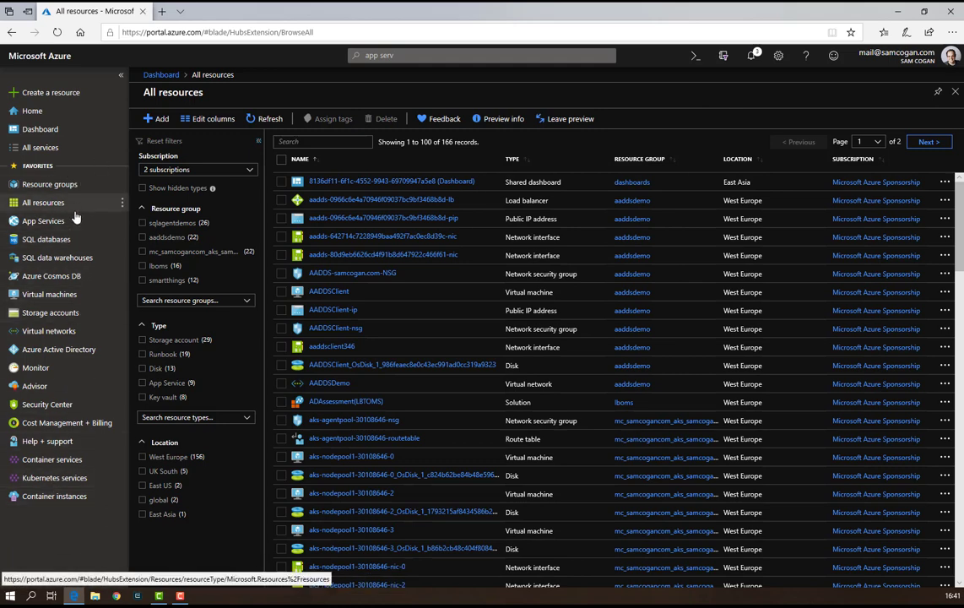
Step: View the resource groups list, then remove Cost Management + Billing and Help + support from the favorites through All services
{"action": "left_click", "coordinate": [61, 187]}
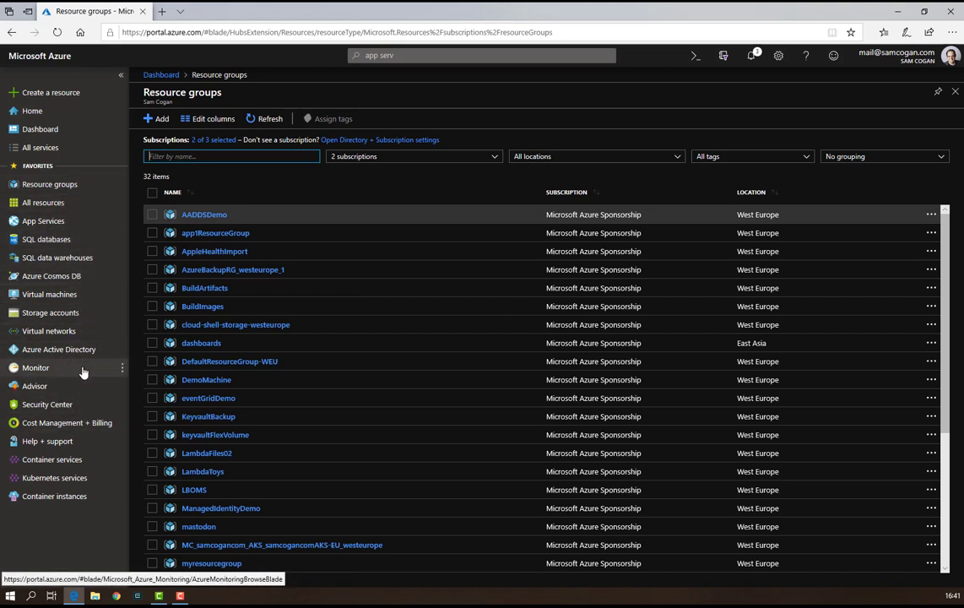
{"action": "left_click", "coordinate": [32, 152]}
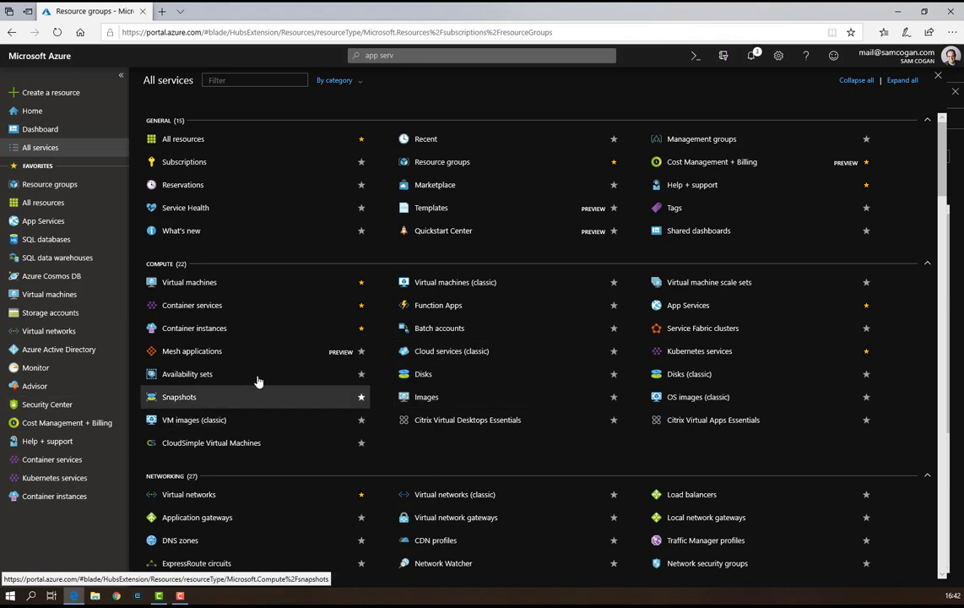
{"action": "left_click", "coordinate": [866, 162]}
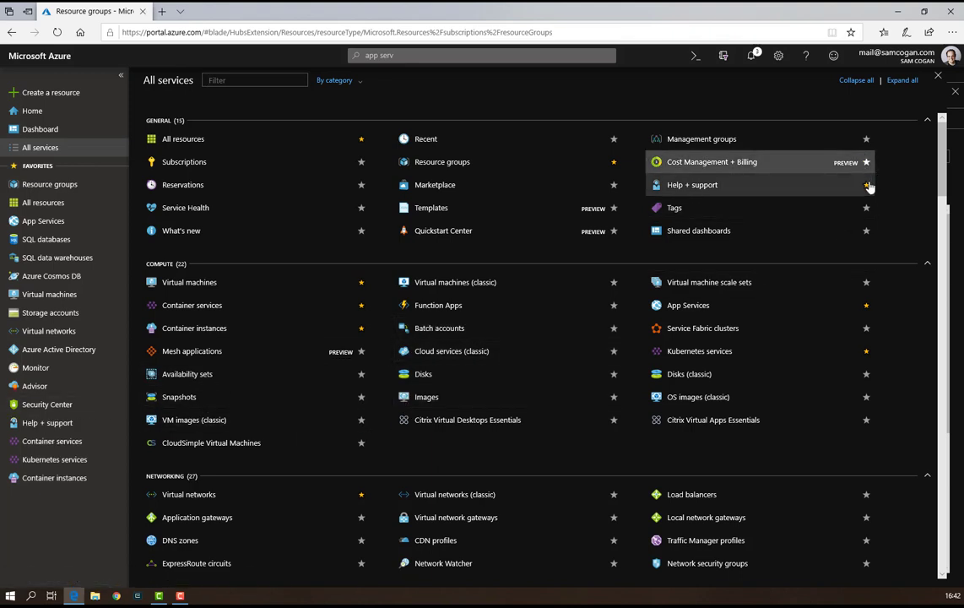
{"action": "left_click", "coordinate": [867, 185]}
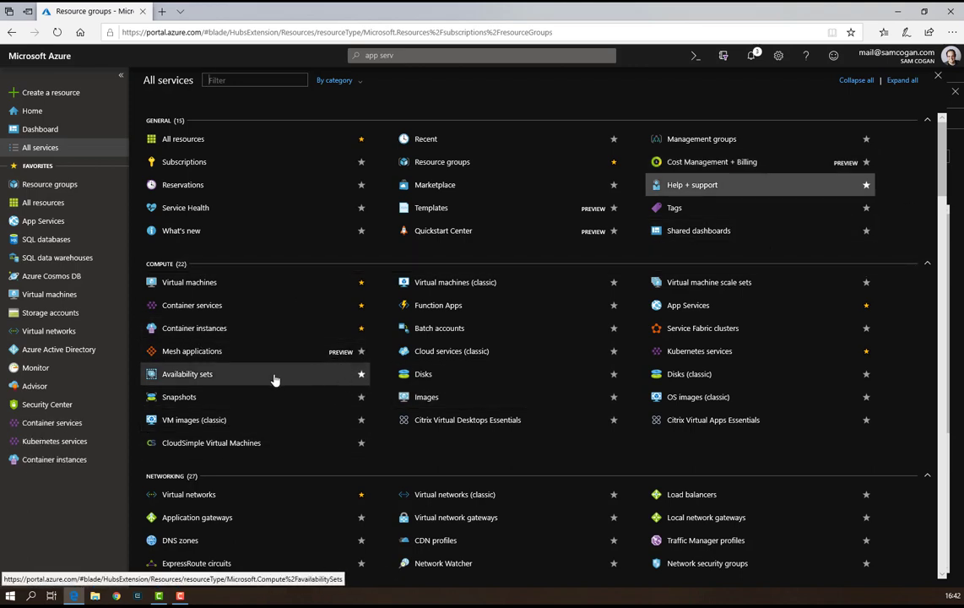
Step: Add Function Apps and Firewalls to the favorites from the list of all services
{"action": "left_click", "coordinate": [614, 305]}
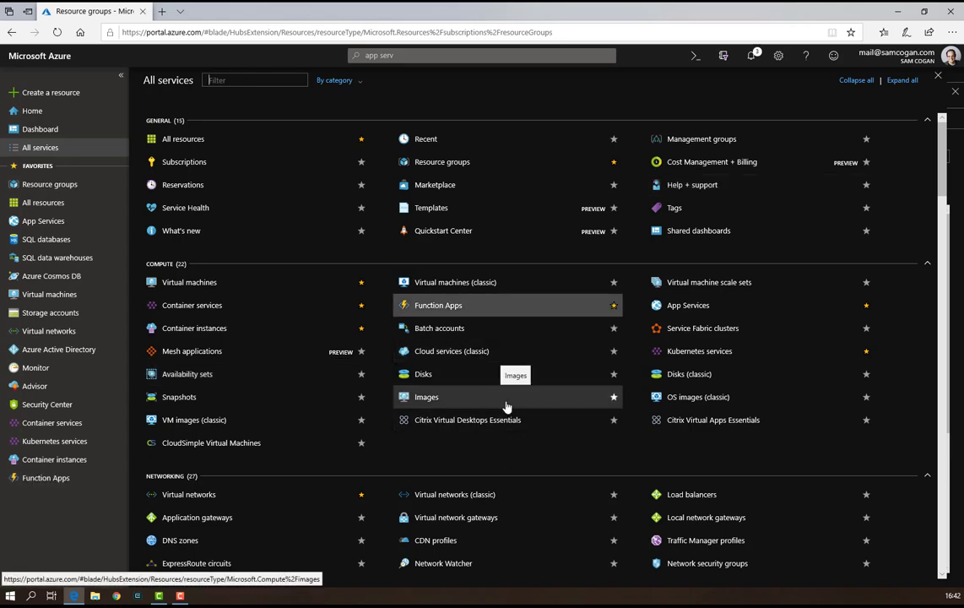
{"action": "scroll", "coordinate": [506, 408], "scroll_direction": "down", "scroll_amount": 2}
{"action": "scroll", "coordinate": [506, 407], "scroll_direction": "down", "scroll_amount": 1}
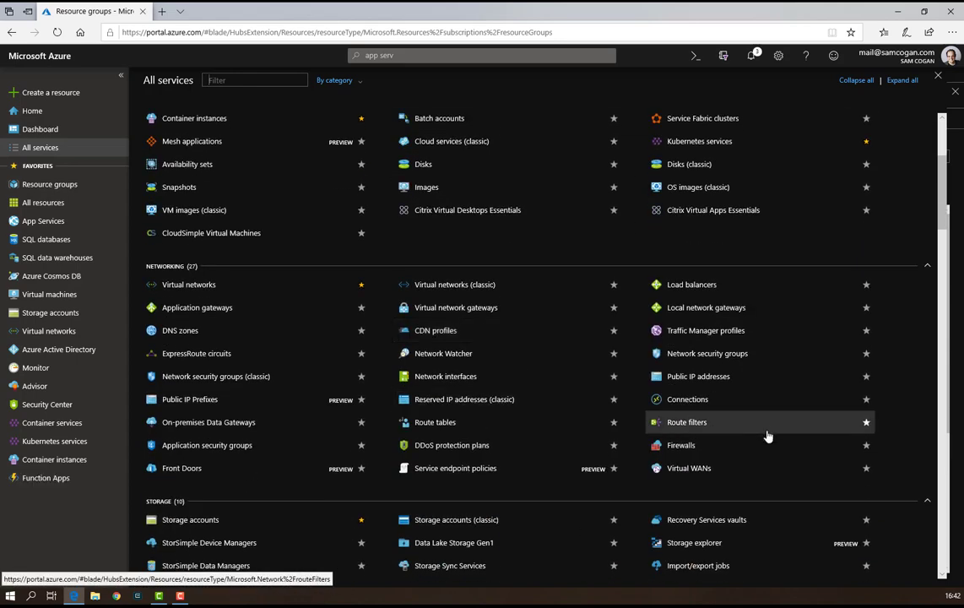
{"action": "left_click", "coordinate": [865, 448]}
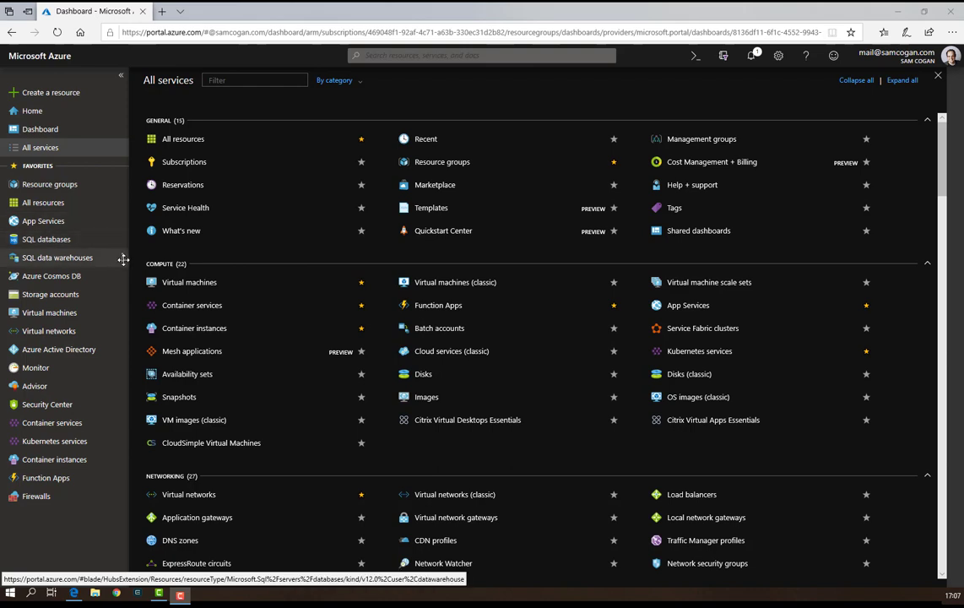
Step: Move Virtual machines above Storage accounts in the favorites and open the virtual machines list
{"action": "mouse_move", "coordinate": [123, 259]}
{"action": "left_mouse_down"}
{"action": "mouse_move", "coordinate": [123, 189]}
{"action": "mouse_move", "coordinate": [116, 287]}
{"action": "mouse_move", "coordinate": [125, 269]}
{"action": "left_mouse_up"}
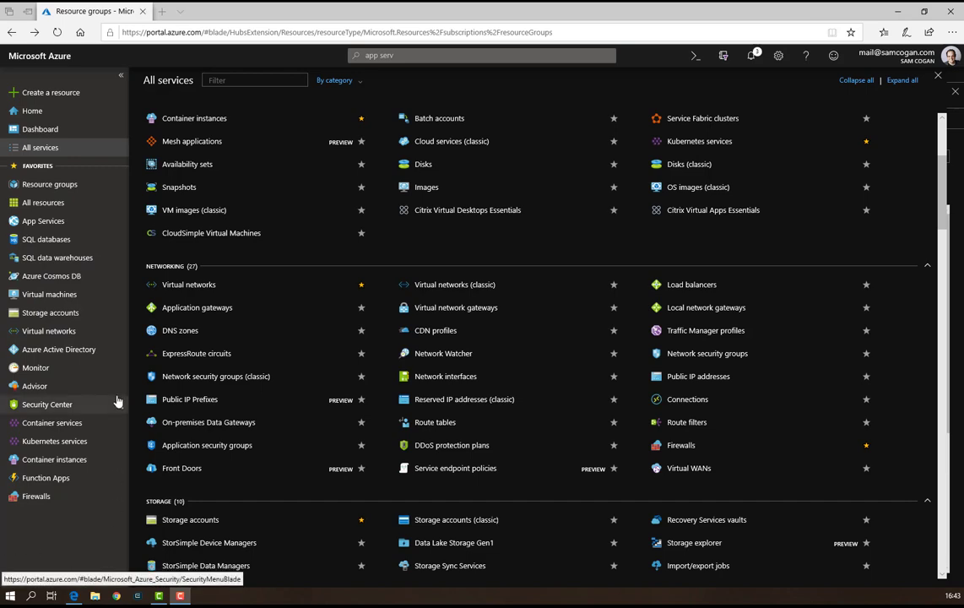
{"action": "left_click", "coordinate": [84, 306]}
{"action": "left_click", "coordinate": [83, 306]}
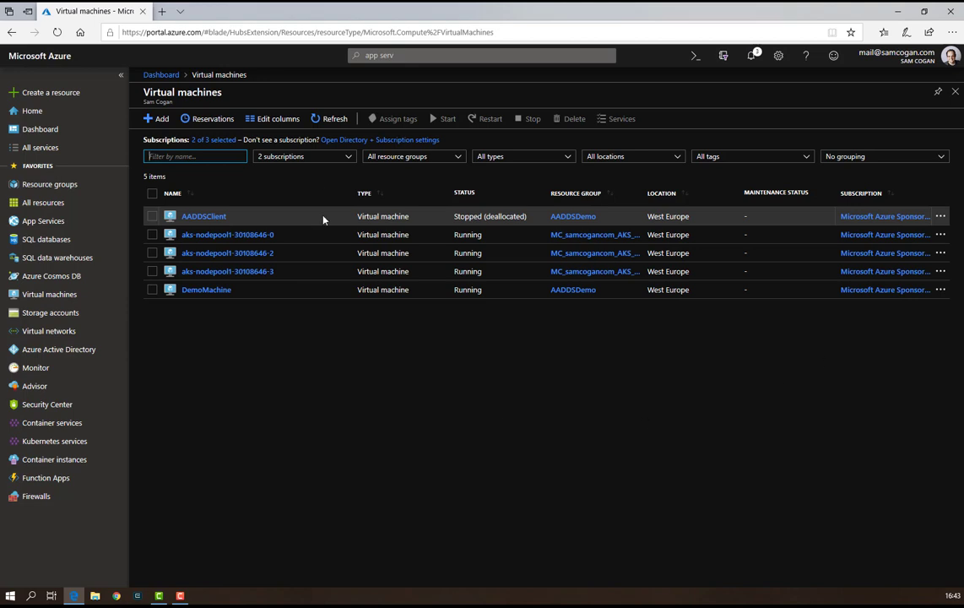
Step: Edit the virtual machines list columns and remove Subscription and Type from the selected columns
{"action": "left_click", "coordinate": [273, 118]}
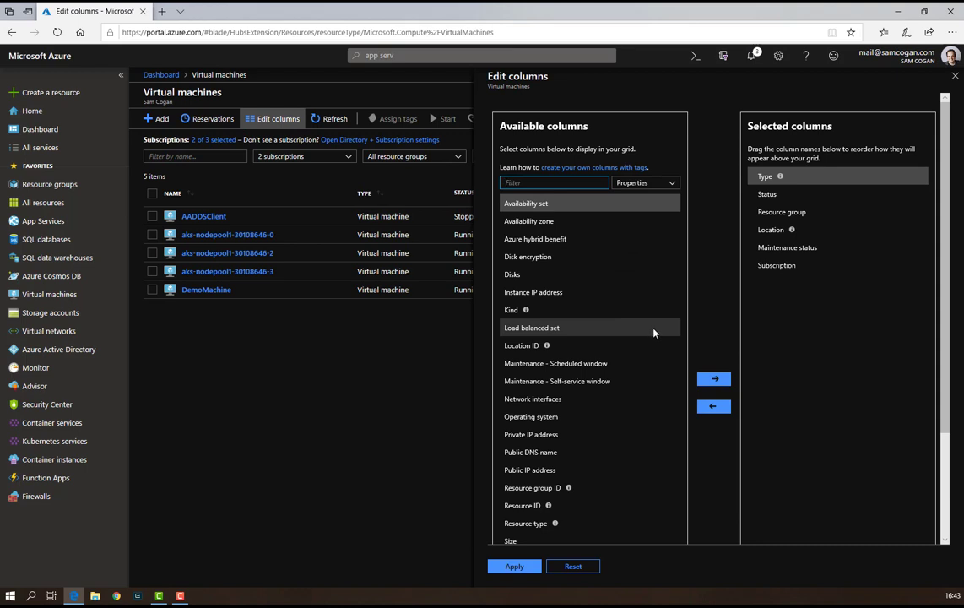
{"action": "left_click", "coordinate": [773, 265]}
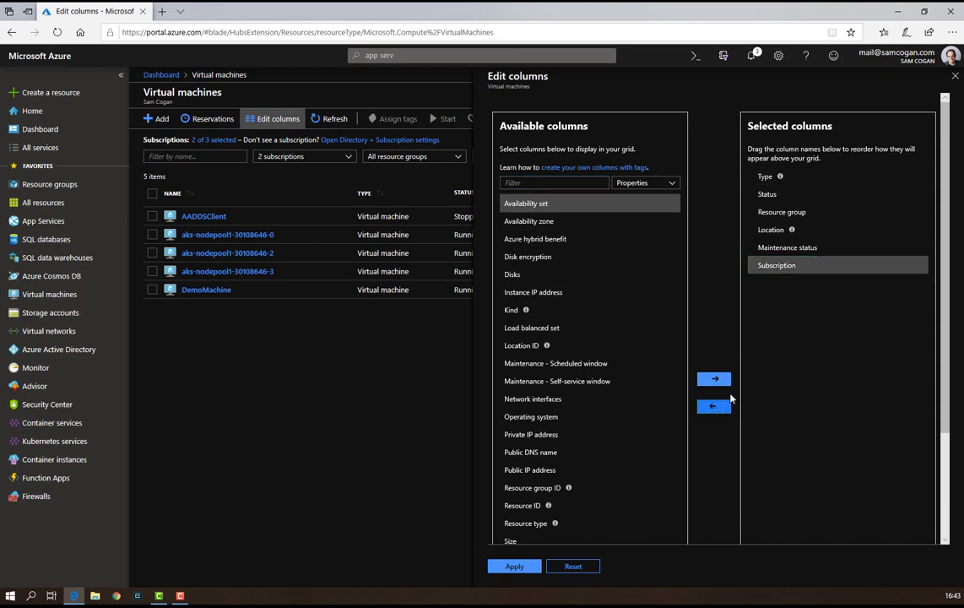
{"action": "left_click", "coordinate": [716, 406]}
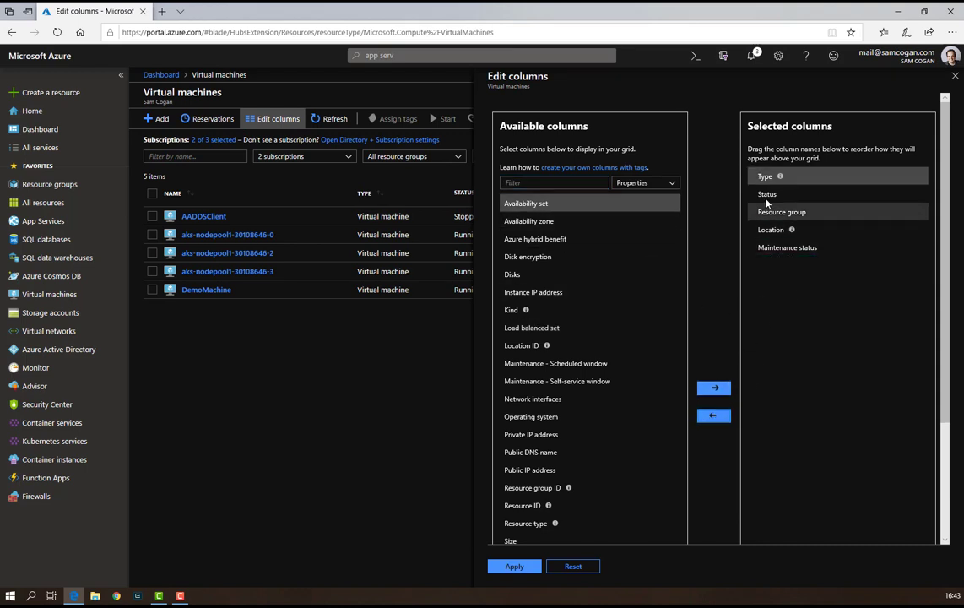
{"action": "left_click", "coordinate": [713, 418]}
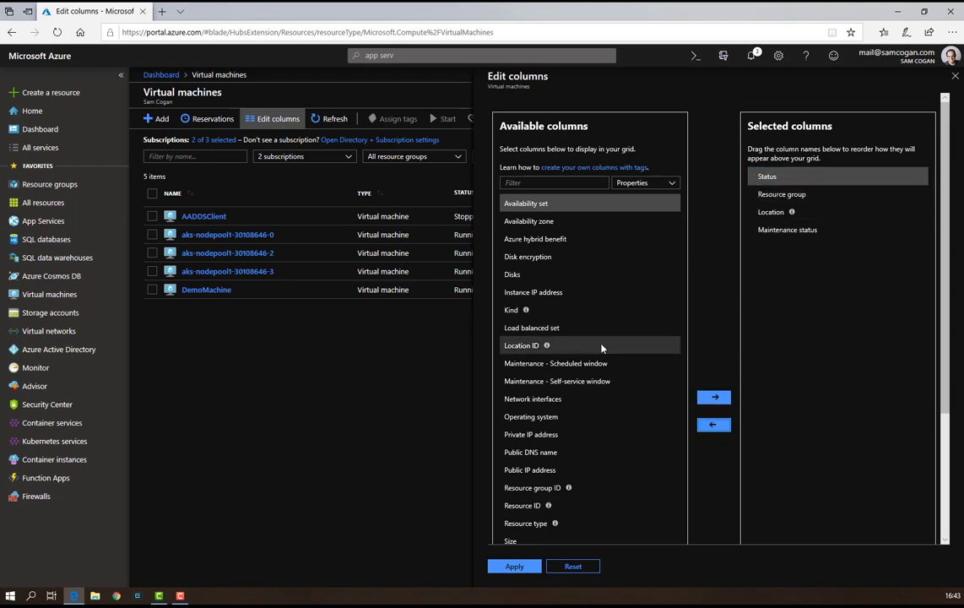
Step: Add the Disk encryption and Tags columns to the virtual machines list and apply the column changes
{"action": "left_click", "coordinate": [583, 257]}
{"action": "left_click", "coordinate": [715, 397]}
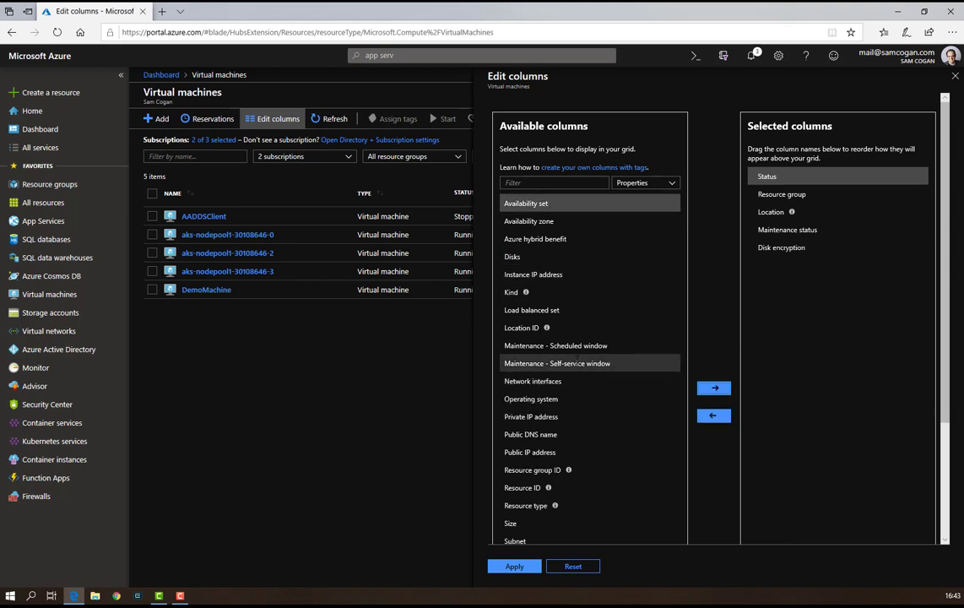
{"action": "scroll", "coordinate": [594, 367], "scroll_direction": "down", "scroll_amount": 2}
{"action": "scroll", "coordinate": [594, 369], "scroll_direction": "down", "scroll_amount": 1}
{"action": "left_click", "coordinate": [517, 435]}
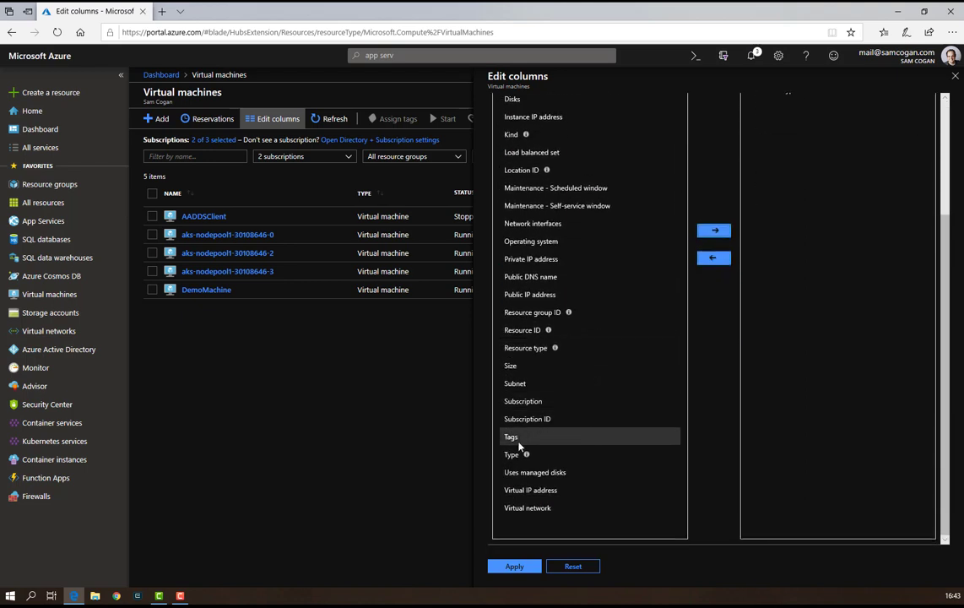
{"action": "left_click", "coordinate": [714, 231]}
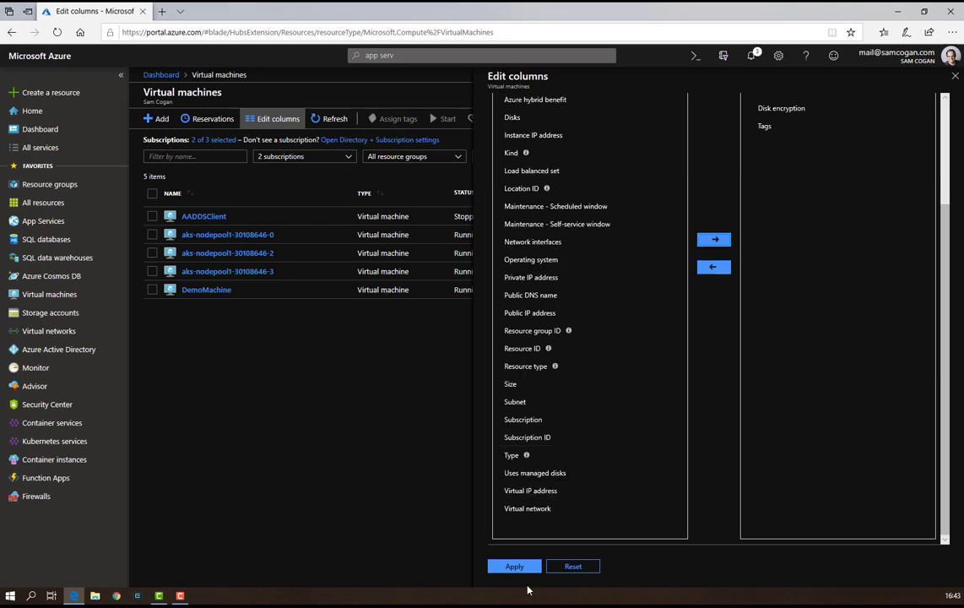
{"action": "left_click", "coordinate": [514, 566]}
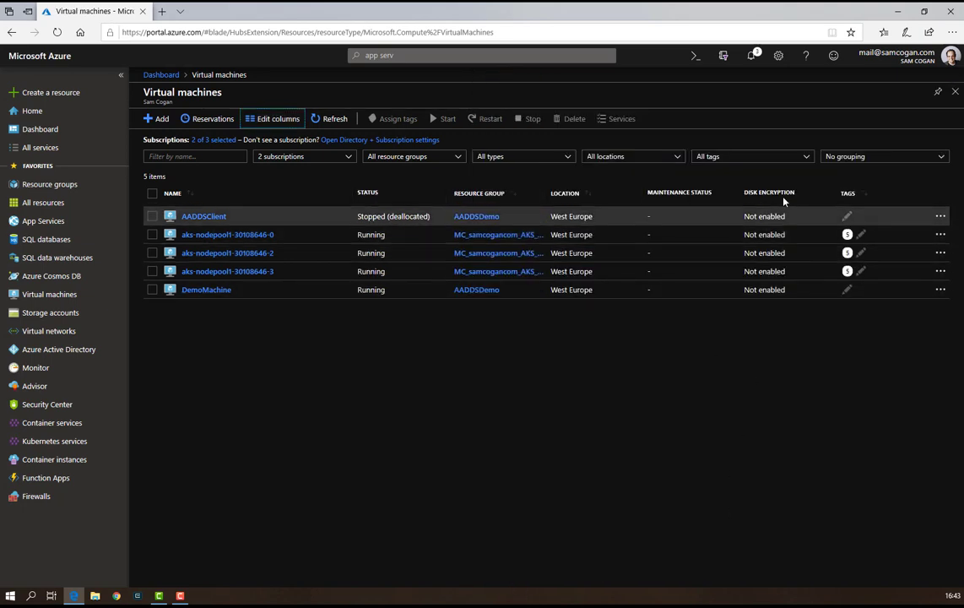
{"action": "left_click", "coordinate": [862, 238]}
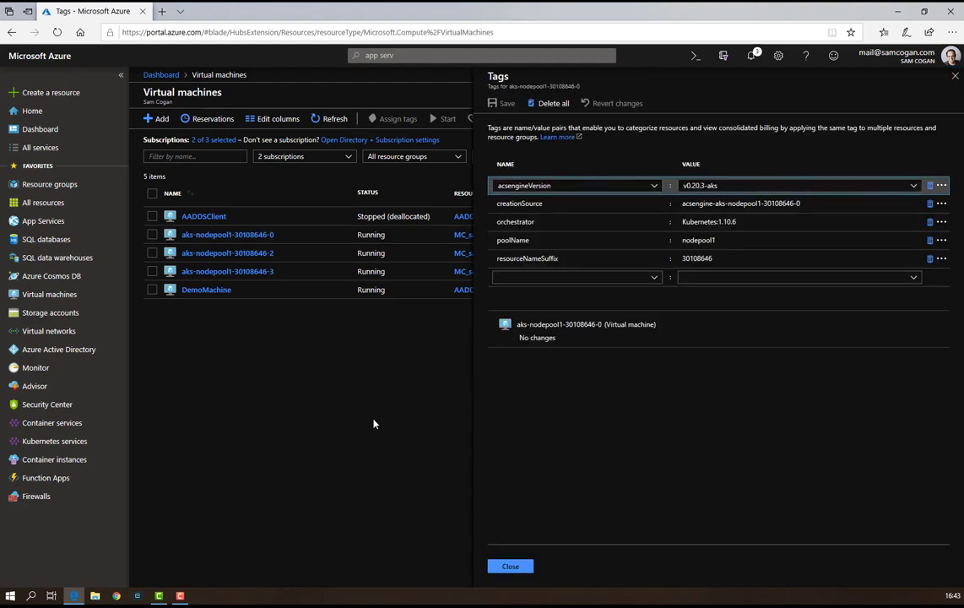
{"action": "left_click", "coordinate": [955, 77]}
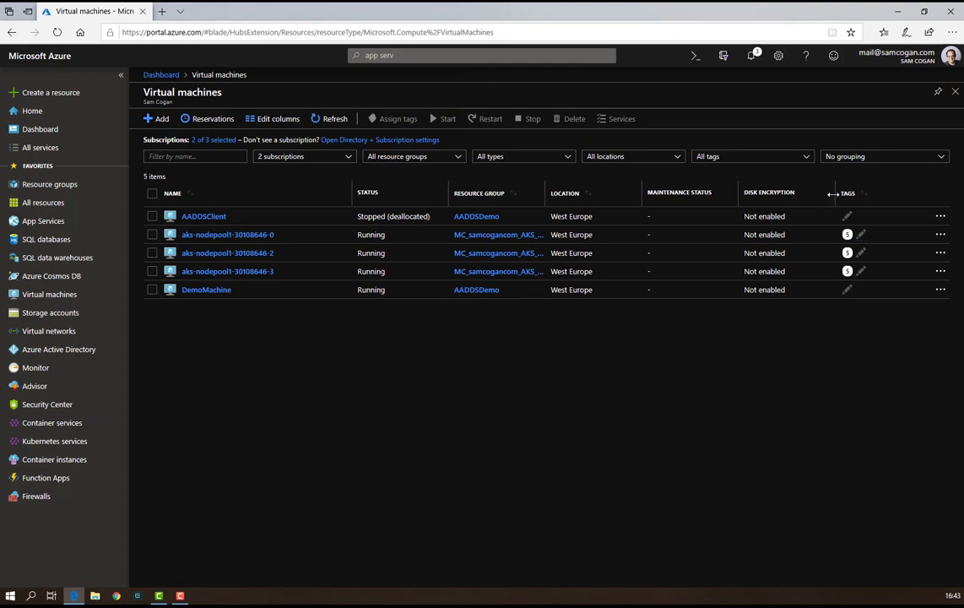
{"action": "left_click_drag", "start_coordinate": [767, 204], "coordinate": [707, 204]}
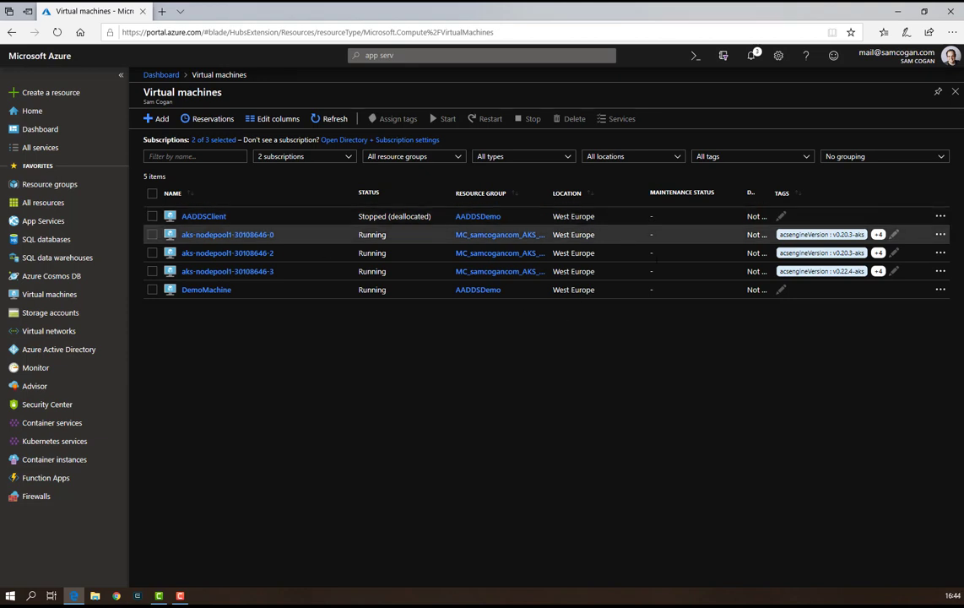
Step: Reorder the virtual machines list columns so Tags comes directly after Status, and apply the change
{"action": "left_click", "coordinate": [267, 118]}
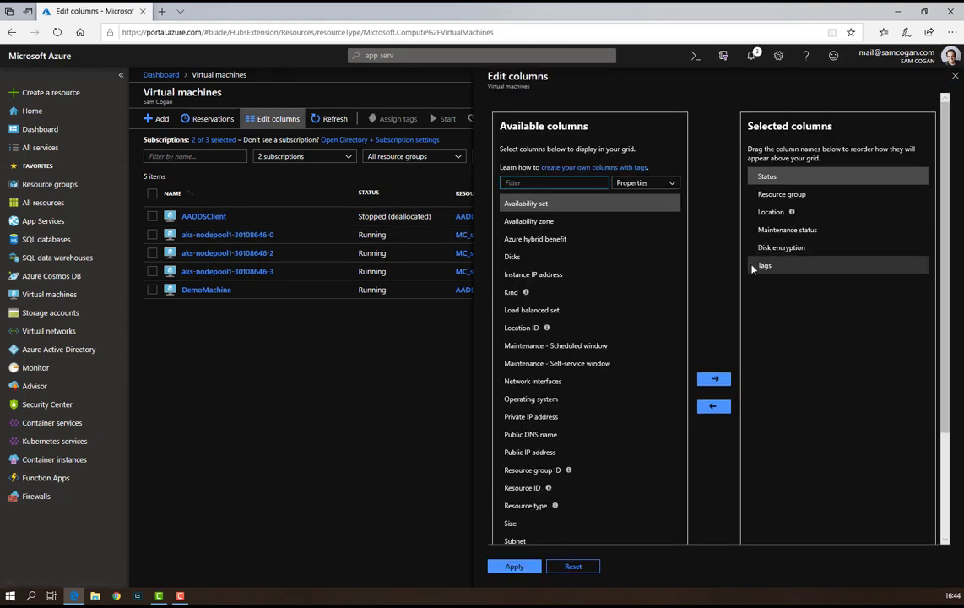
{"action": "left_click", "coordinate": [751, 267]}
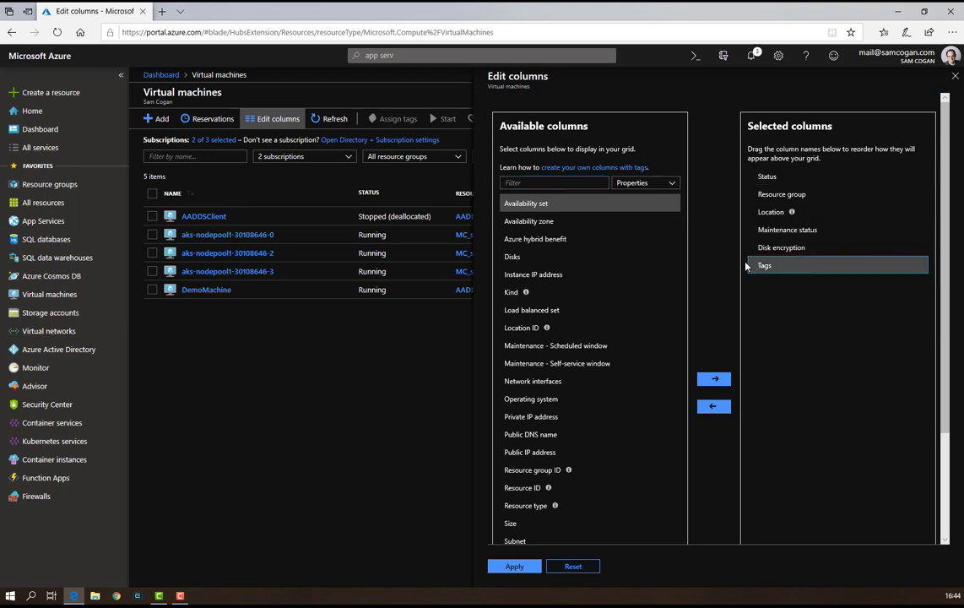
{"action": "left_click_drag", "start_coordinate": [747, 266], "coordinate": [754, 193]}
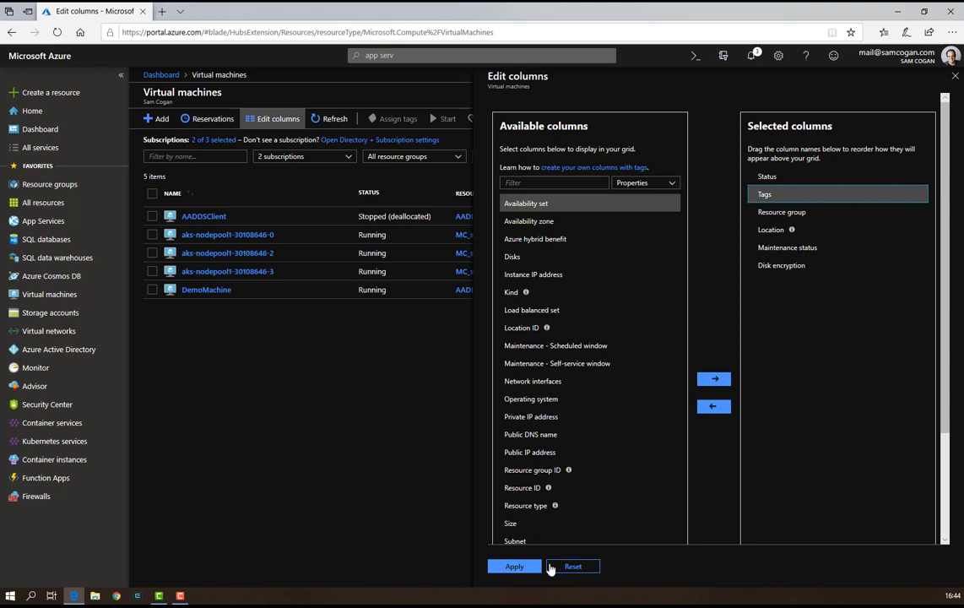
{"action": "left_click", "coordinate": [514, 566]}
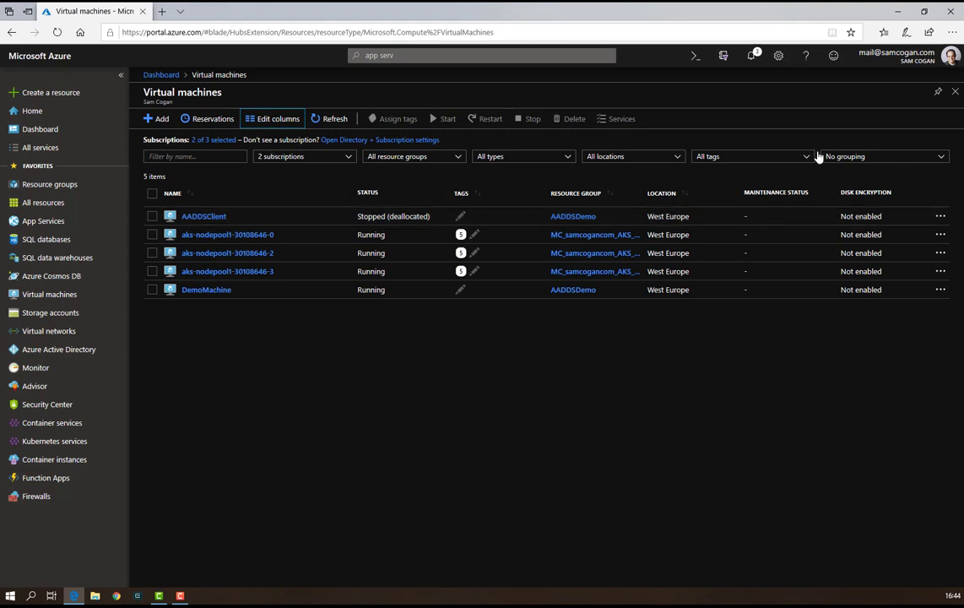
Step: Group the virtual machines list by location and then by subscription
{"action": "left_click", "coordinate": [882, 156]}
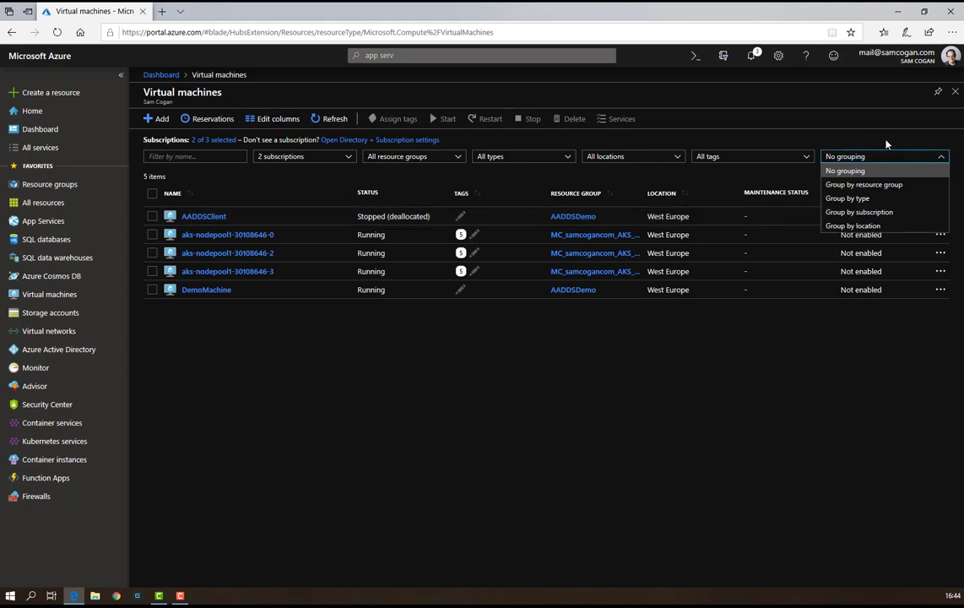
{"action": "left_click", "coordinate": [854, 226]}
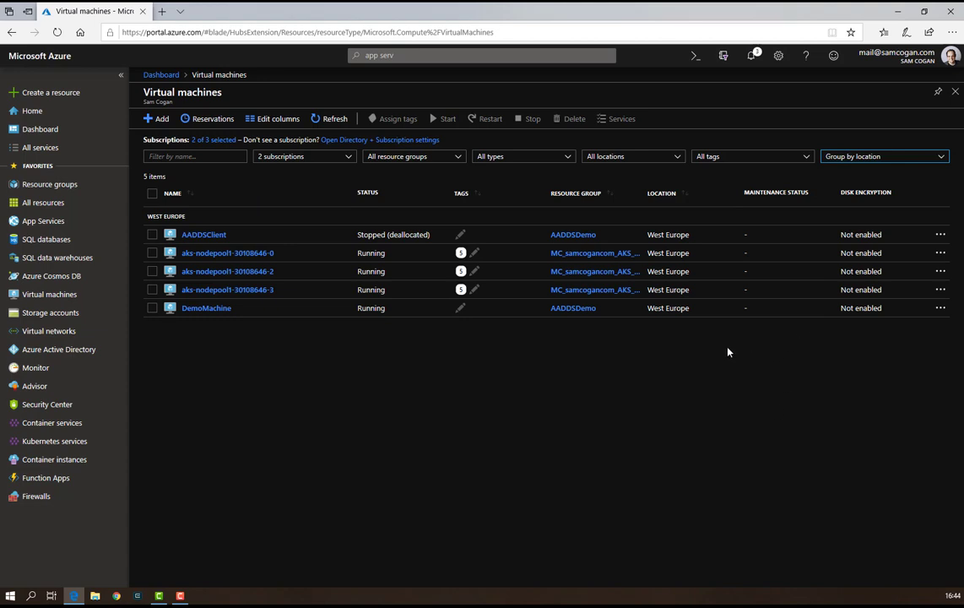
{"action": "left_click", "coordinate": [887, 157]}
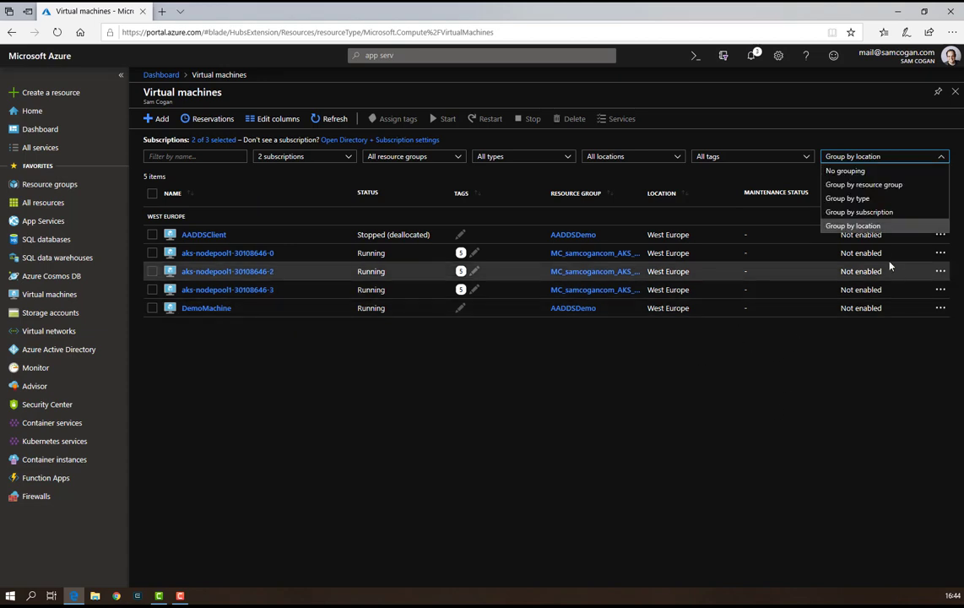
{"action": "left_click", "coordinate": [851, 212]}
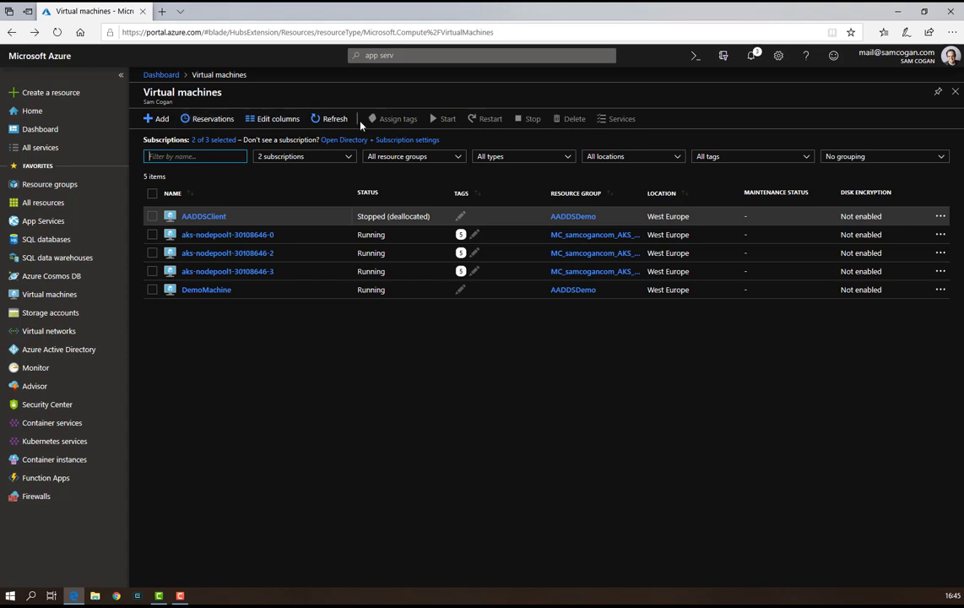
Step: View the App Services list, then look through the columns available for the All resources list without changing them
{"action": "left_click", "coordinate": [53, 220]}
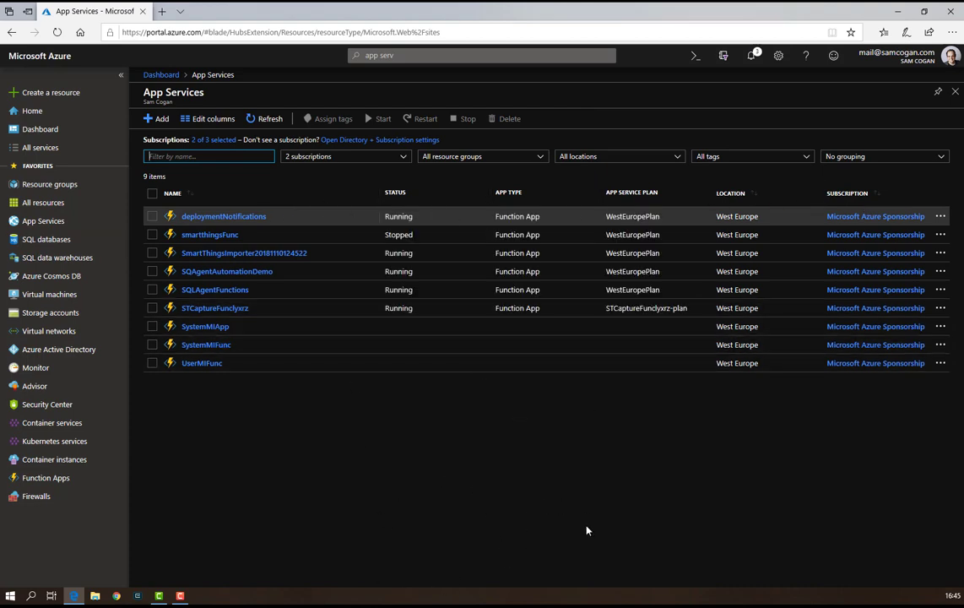
{"action": "left_click", "coordinate": [32, 204]}
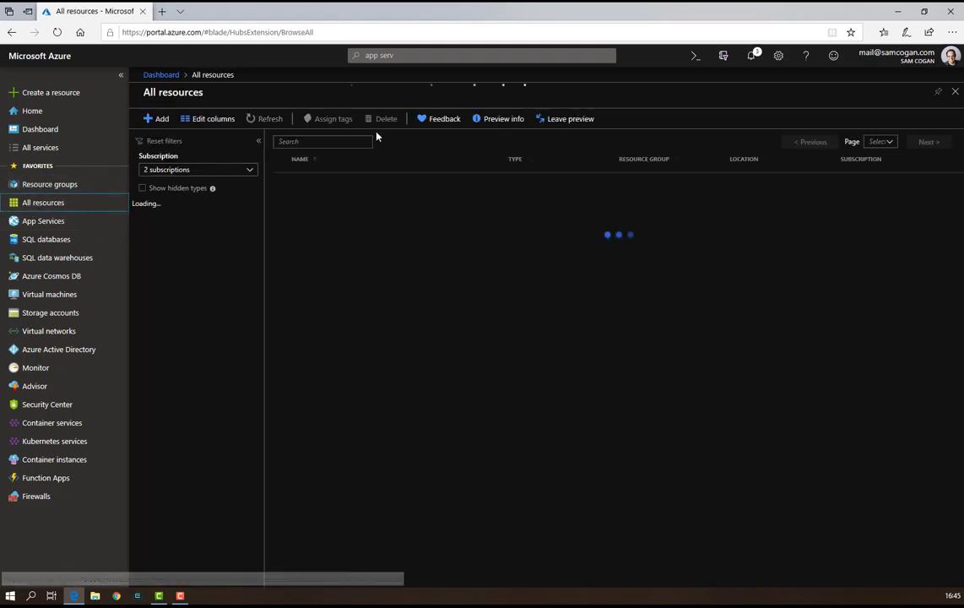
{"action": "left_click", "coordinate": [200, 120]}
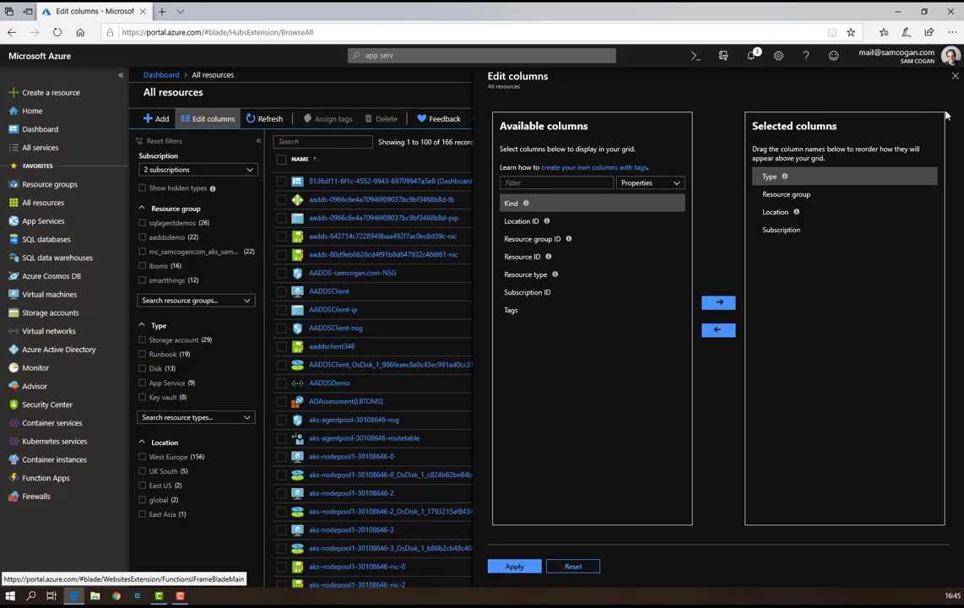
{"action": "left_click", "coordinate": [954, 77]}
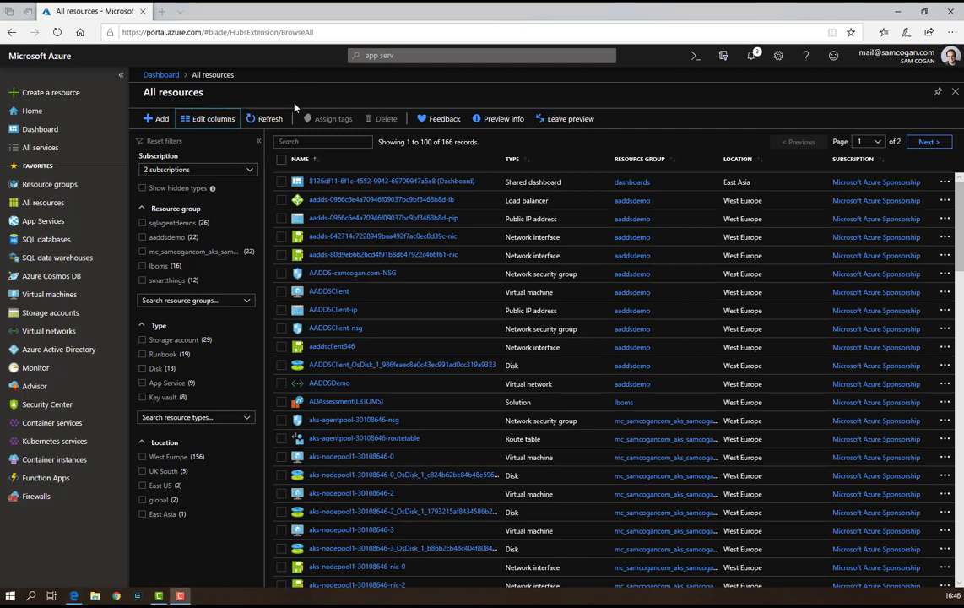
Step: Search the whole portal for "smart" in place of the previous search term
{"action": "left_click", "coordinate": [445, 55]}
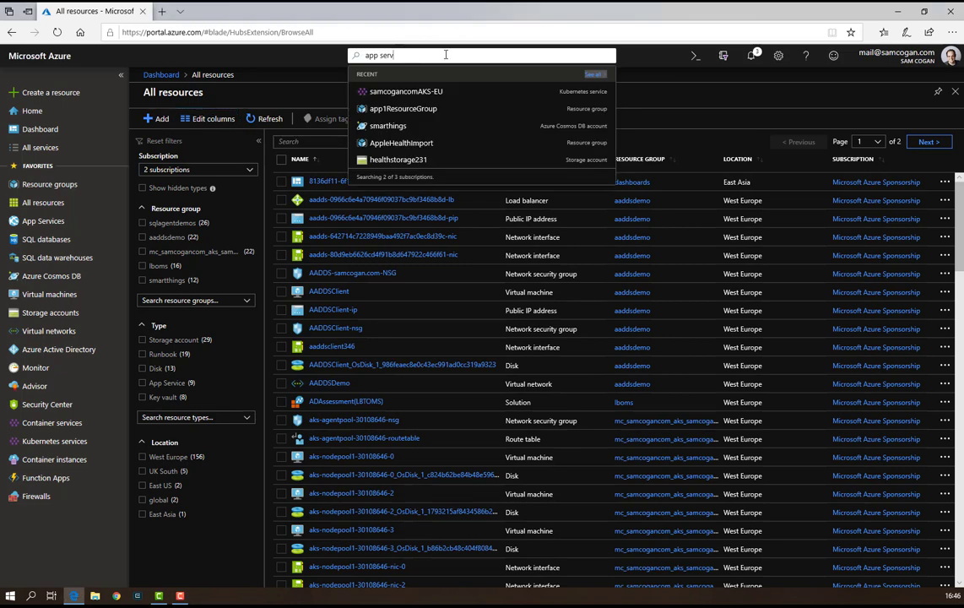
{"action": "key", "text": "ctrl+a"}
{"action": "key", "text": "BackSpace"}
{"action": "type", "text": "s"}
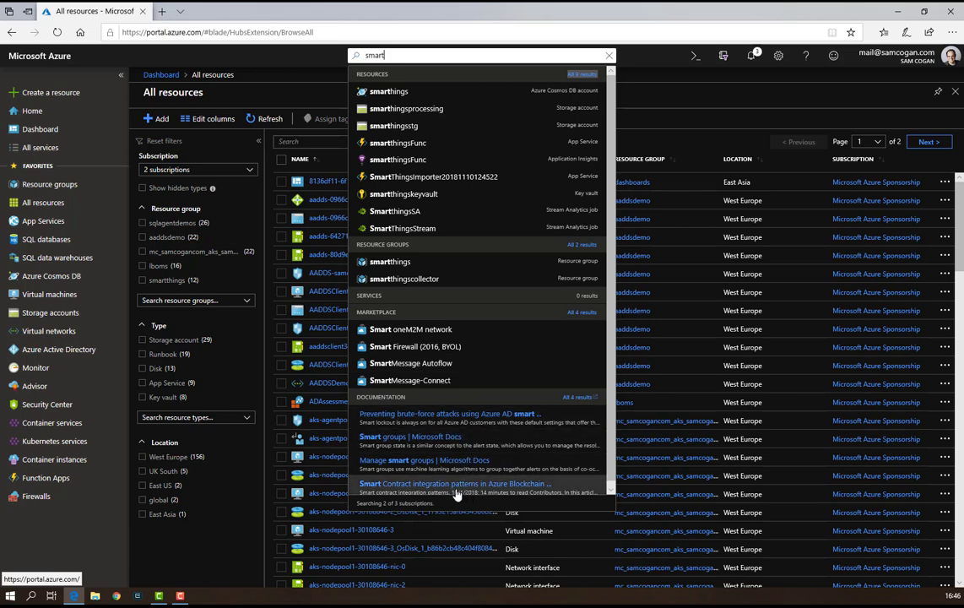
Step: Search the portal for "aks upgrade", look over the documentation matches and dismiss the search
{"action": "double_click", "coordinate": [374, 55]}
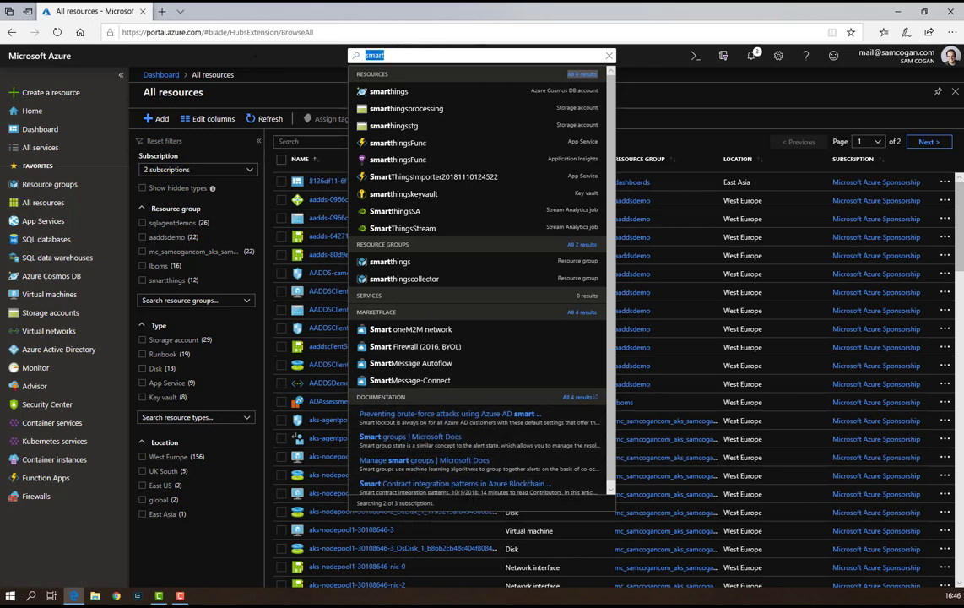
{"action": "type", "text": "aks upgrade"}
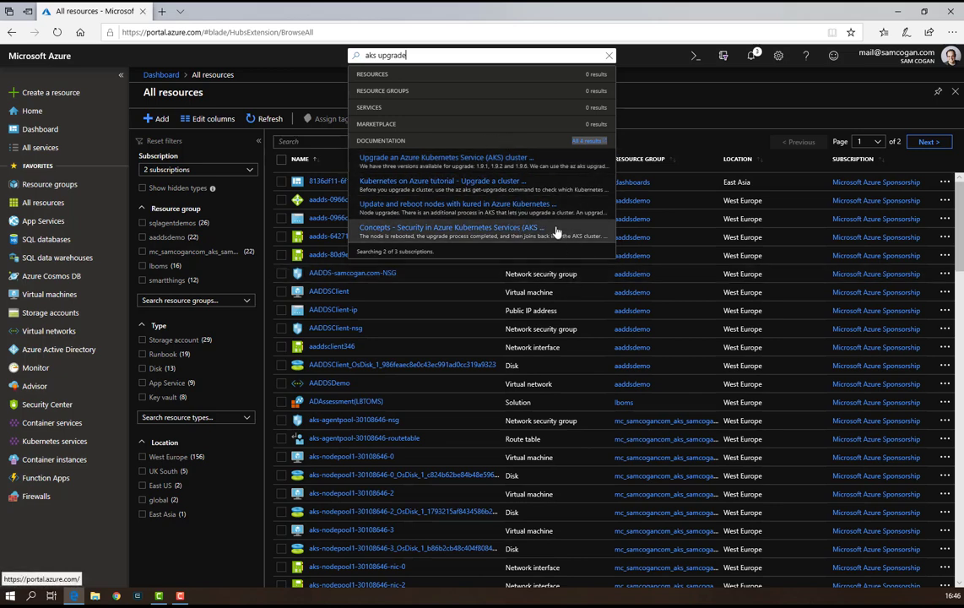
{"action": "left_click", "coordinate": [653, 102]}
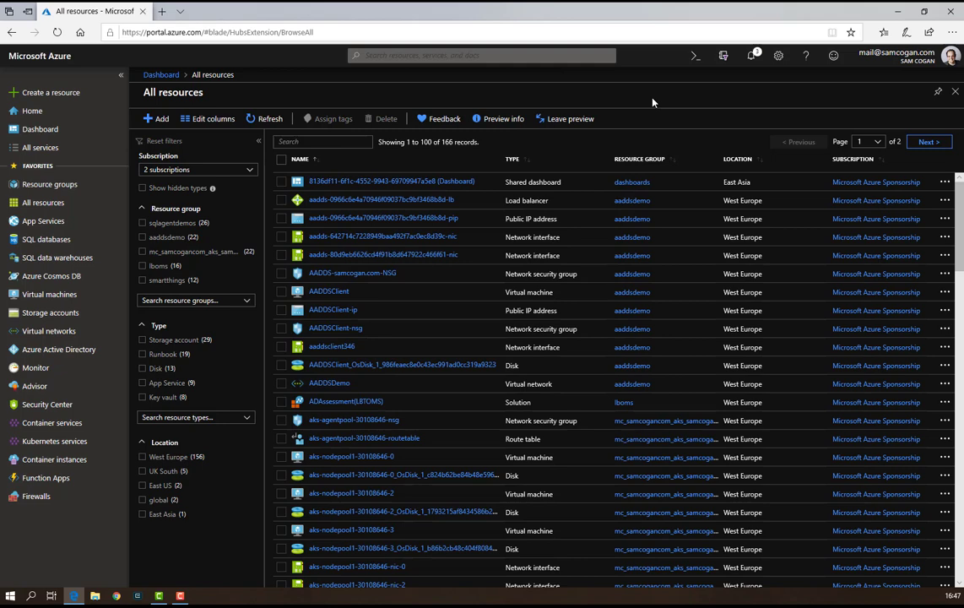
Step: Examine the directory and subscription settings, including the subscriptions offered in the global subscription filter
{"action": "left_click", "coordinate": [724, 58]}
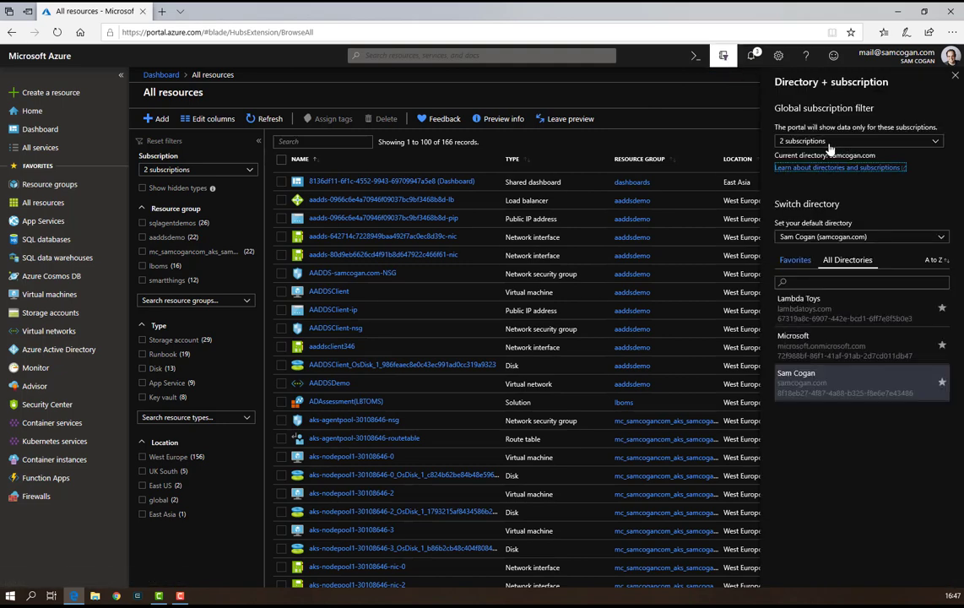
{"action": "left_click", "coordinate": [806, 141]}
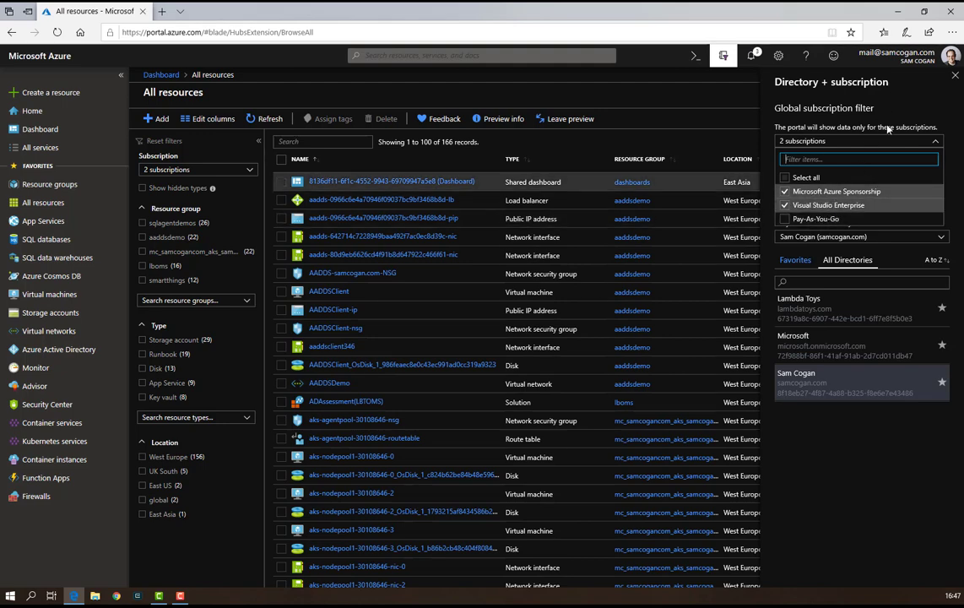
Step: Open the resource groups list and include the Pay-As-You-Go subscription in its subscription filter
{"action": "left_click", "coordinate": [50, 195]}
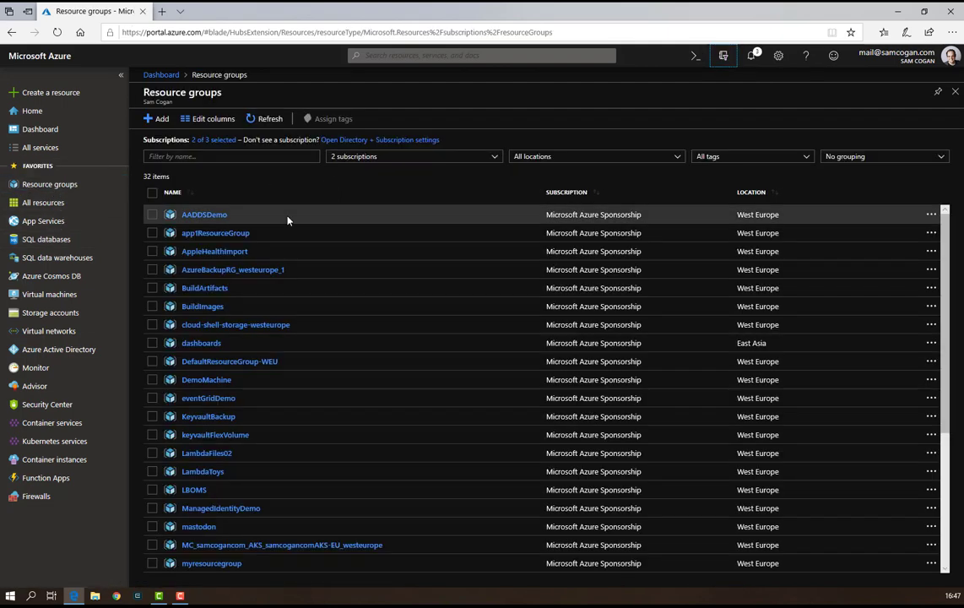
{"action": "left_click", "coordinate": [370, 158]}
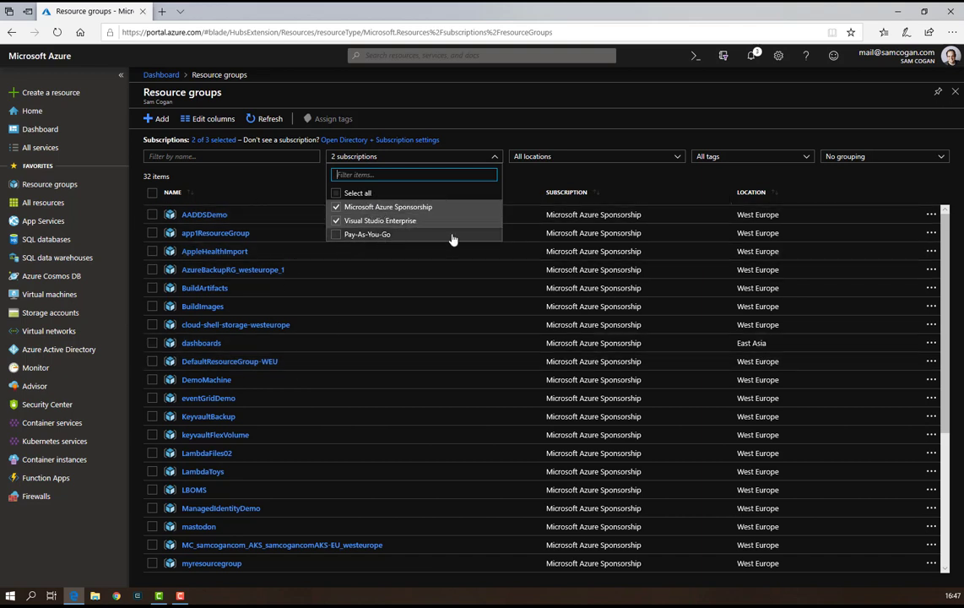
{"action": "left_click", "coordinate": [338, 235]}
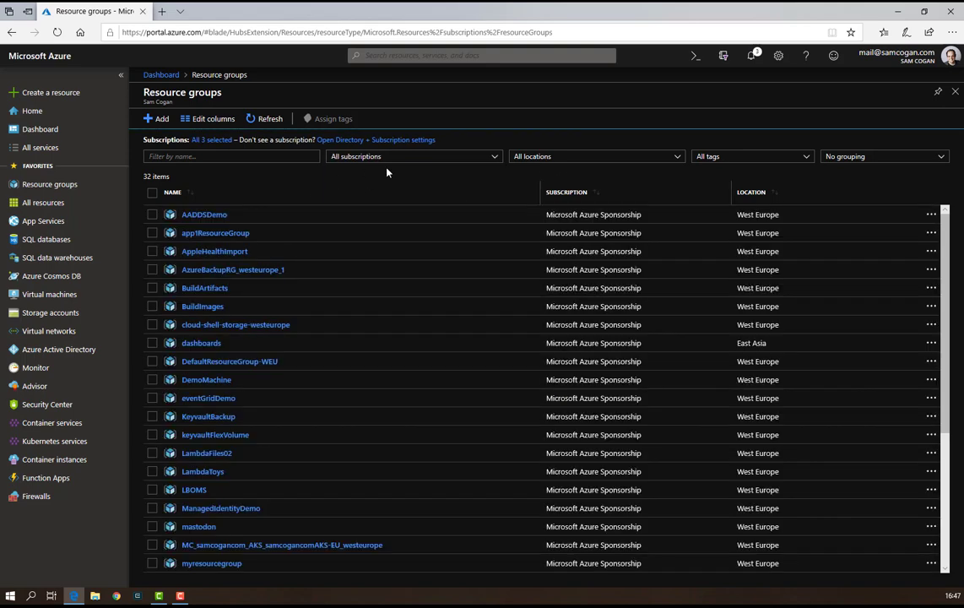
Step: Open the virtual machines list, reload the portal and check which subscriptions are selected in the list's subscription filter
{"action": "scroll", "coordinate": [474, 413], "scroll_direction": "down", "scroll_amount": 3}
{"action": "scroll", "coordinate": [474, 413], "scroll_direction": "up", "scroll_amount": 3}
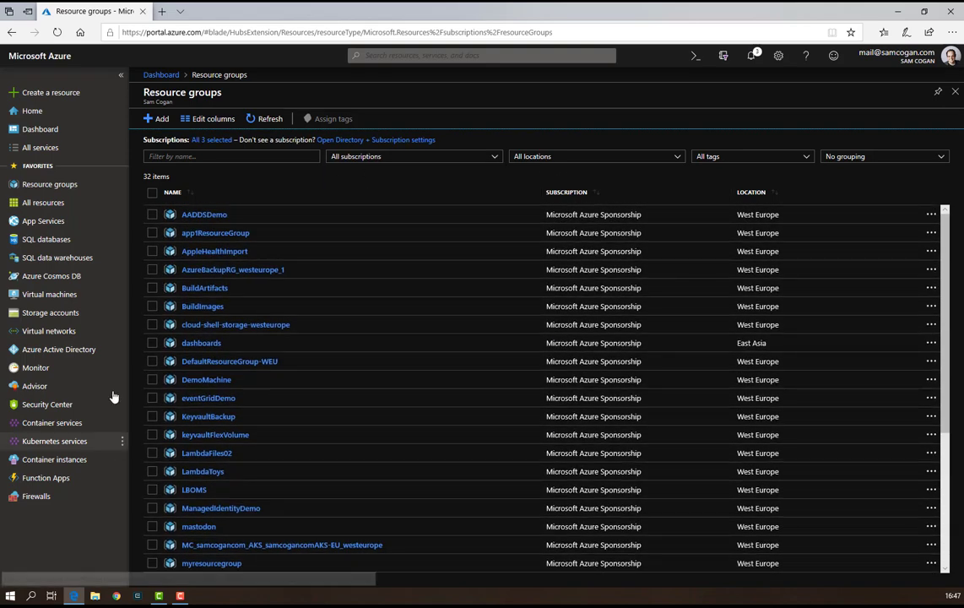
{"action": "left_click", "coordinate": [49, 294]}
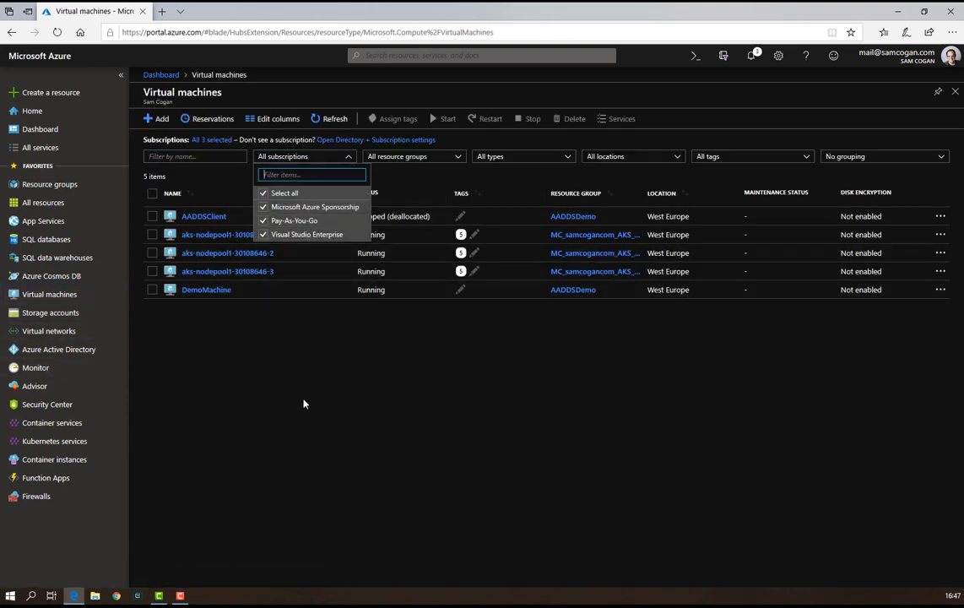
{"action": "left_click", "coordinate": [59, 32]}
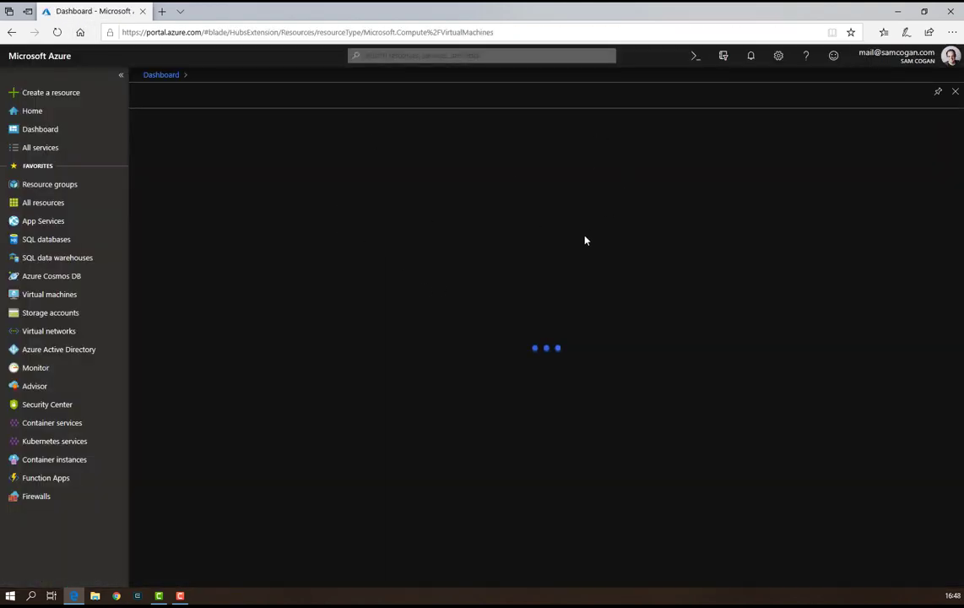
{"action": "left_click", "coordinate": [283, 158]}
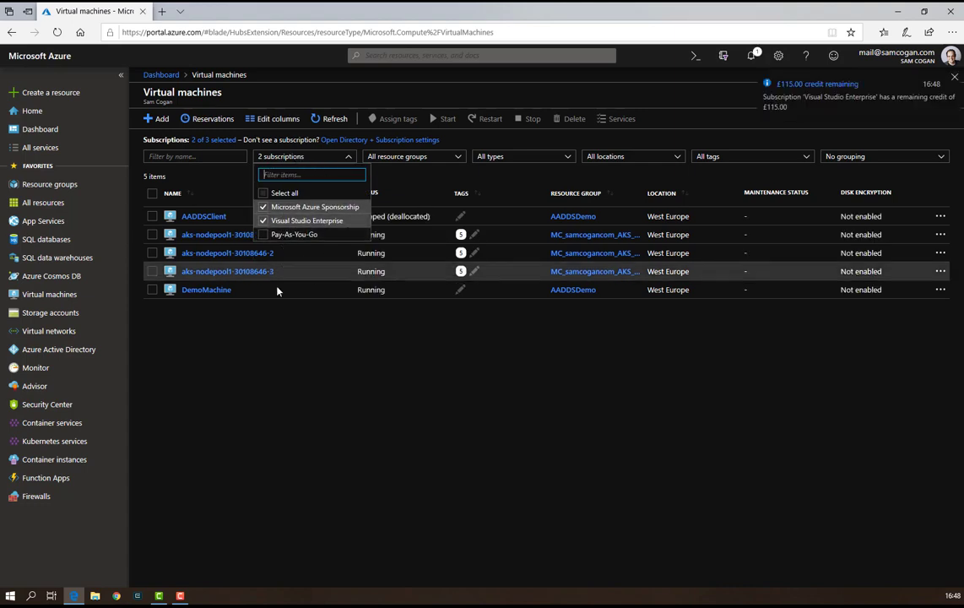
{"action": "left_click", "coordinate": [573, 348]}
Step: Examine the directory and subscription settings, including the global subscription filter and the choices for the default directory
{"action": "left_click", "coordinate": [724, 56]}
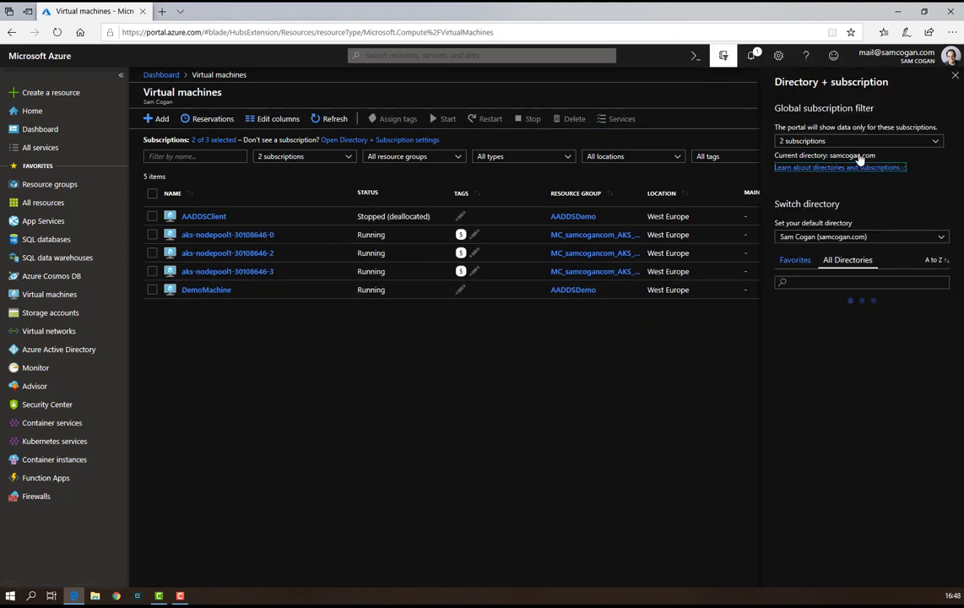
{"action": "left_click", "coordinate": [903, 141]}
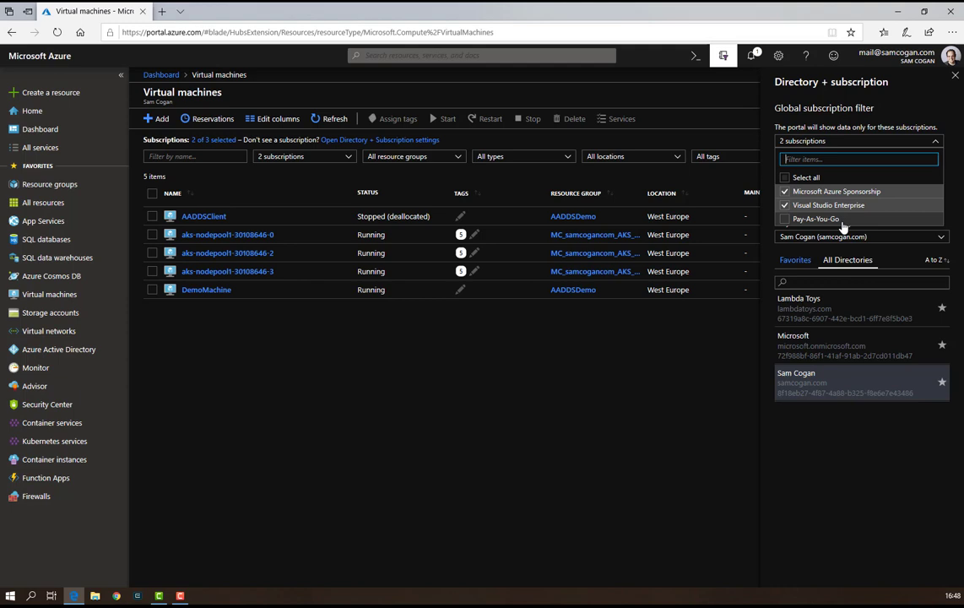
{"action": "left_click", "coordinate": [808, 457]}
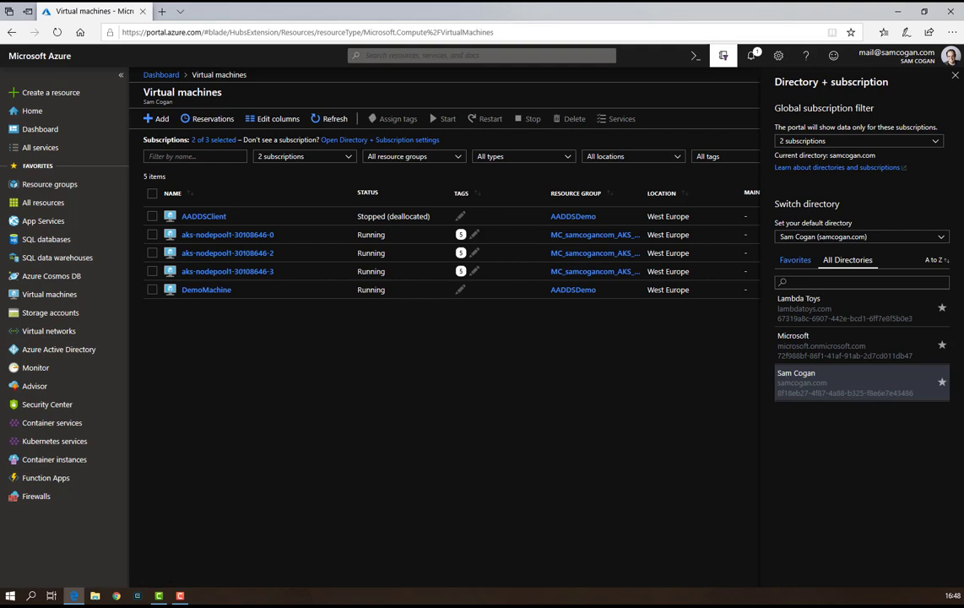
{"action": "left_click", "coordinate": [818, 237]}
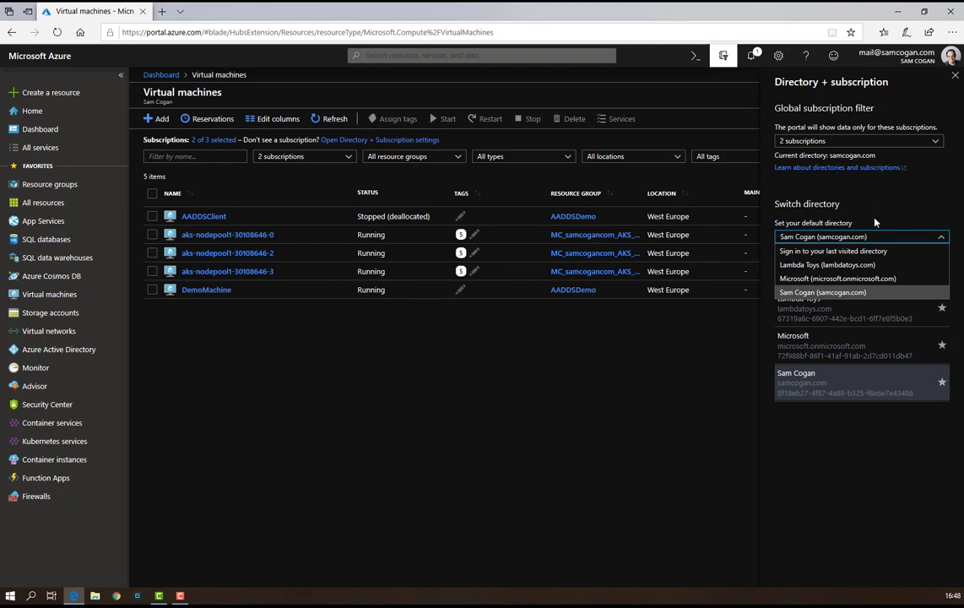
{"action": "left_click", "coordinate": [900, 179]}
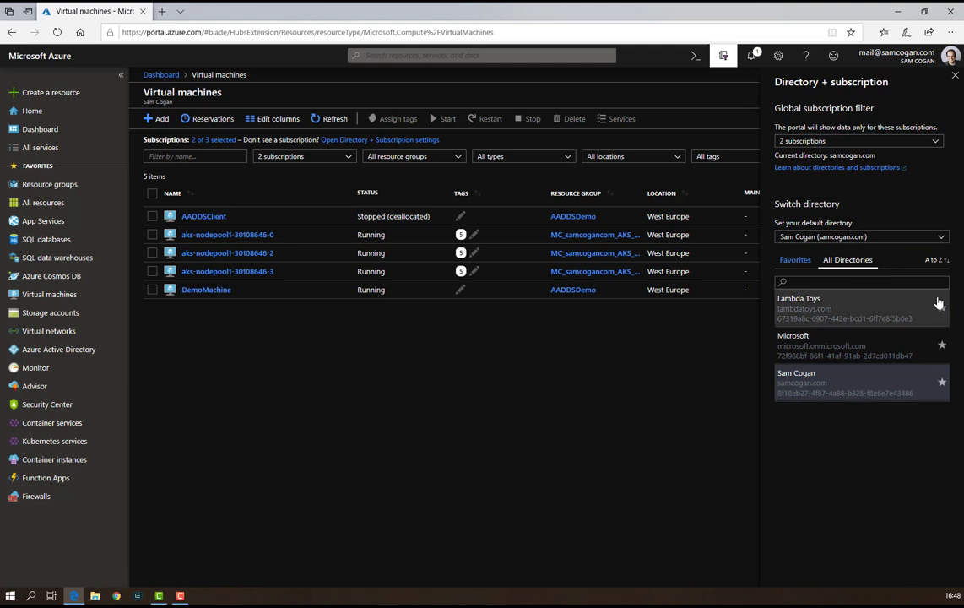
Step: Mark the Microsoft directory and the current directory as favorites, view the favorite directories and close the directory settings
{"action": "left_click", "coordinate": [944, 383]}
{"action": "left_click", "coordinate": [942, 345]}
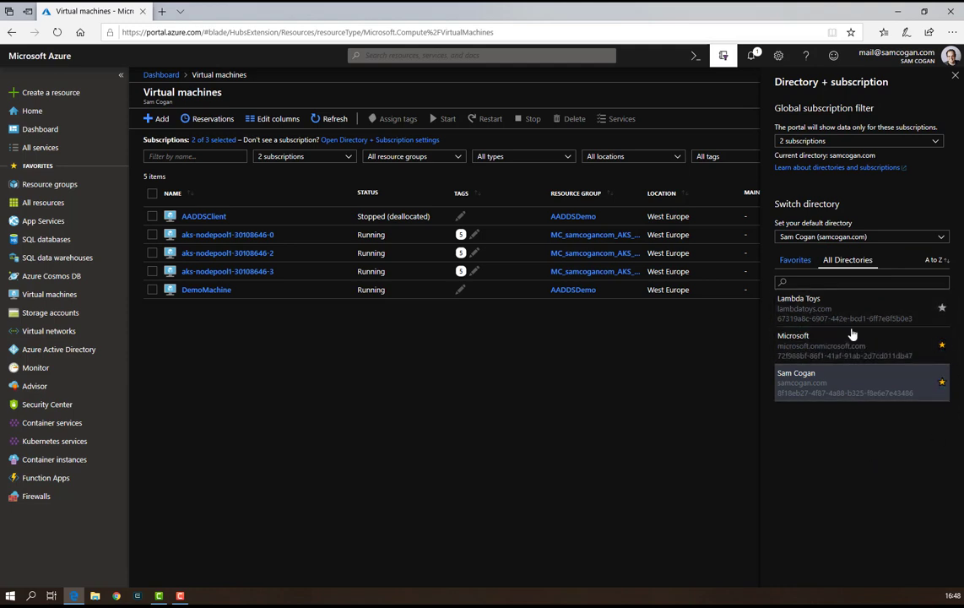
{"action": "left_click", "coordinate": [795, 261]}
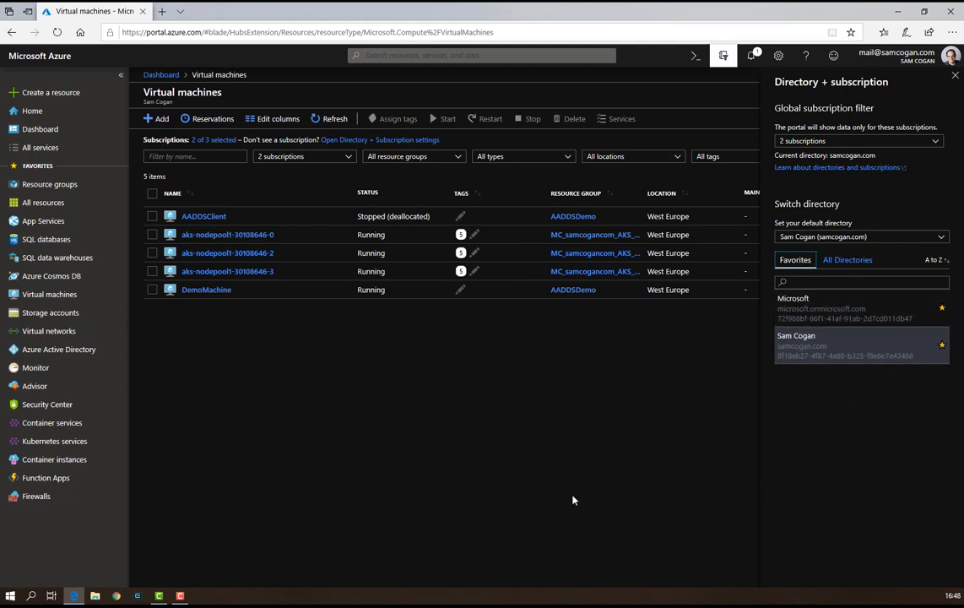
{"action": "left_click", "coordinate": [667, 460]}
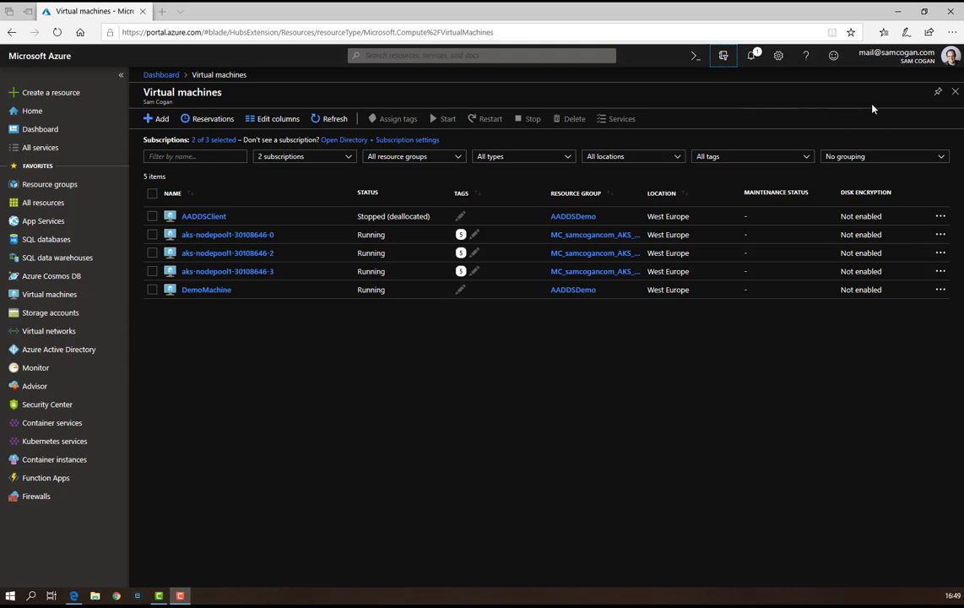
Step: Switch the portal to the other signed-in account and return to the original account
{"action": "left_click", "coordinate": [922, 61]}
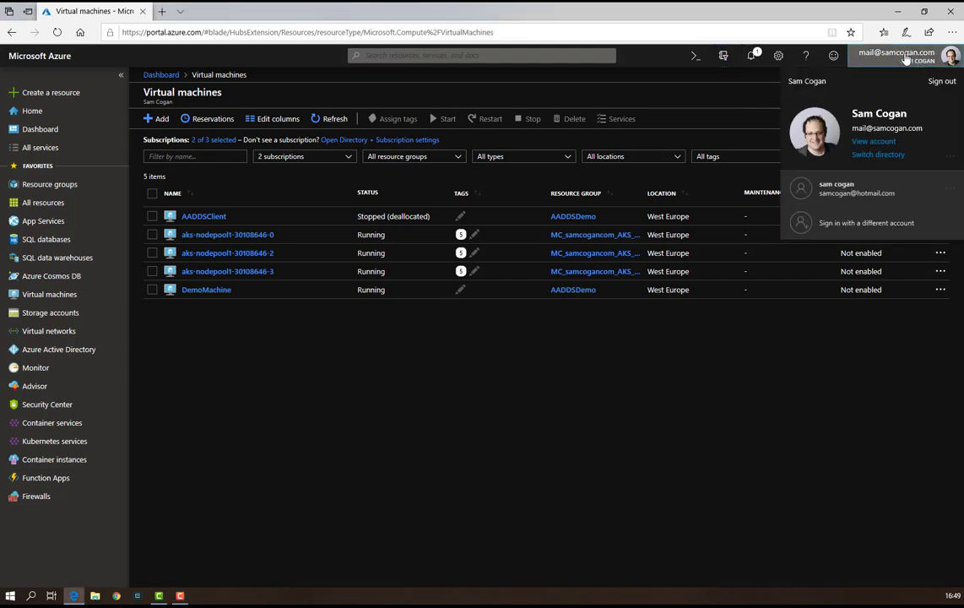
{"action": "left_click", "coordinate": [852, 199]}
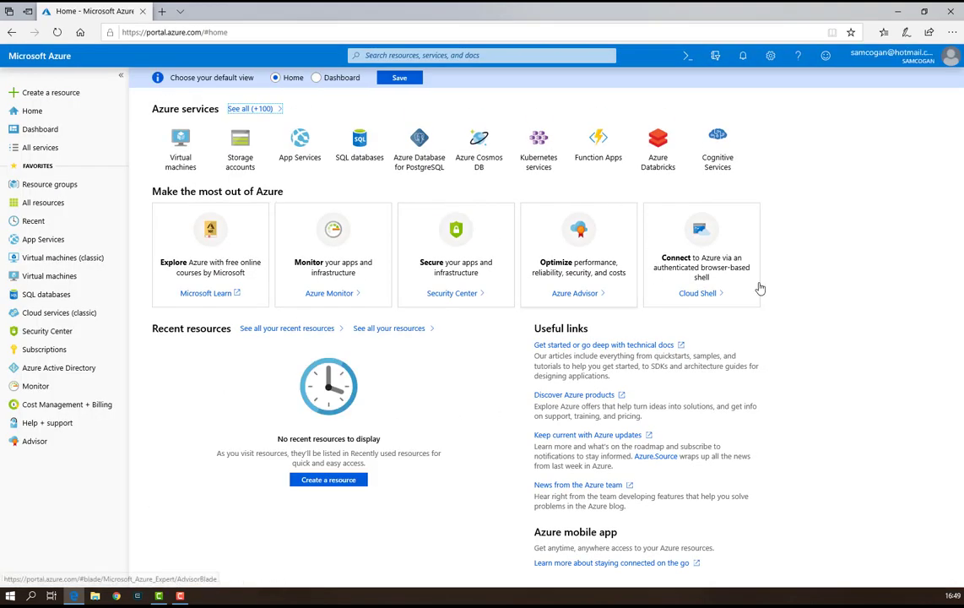
{"action": "left_click", "coordinate": [886, 56]}
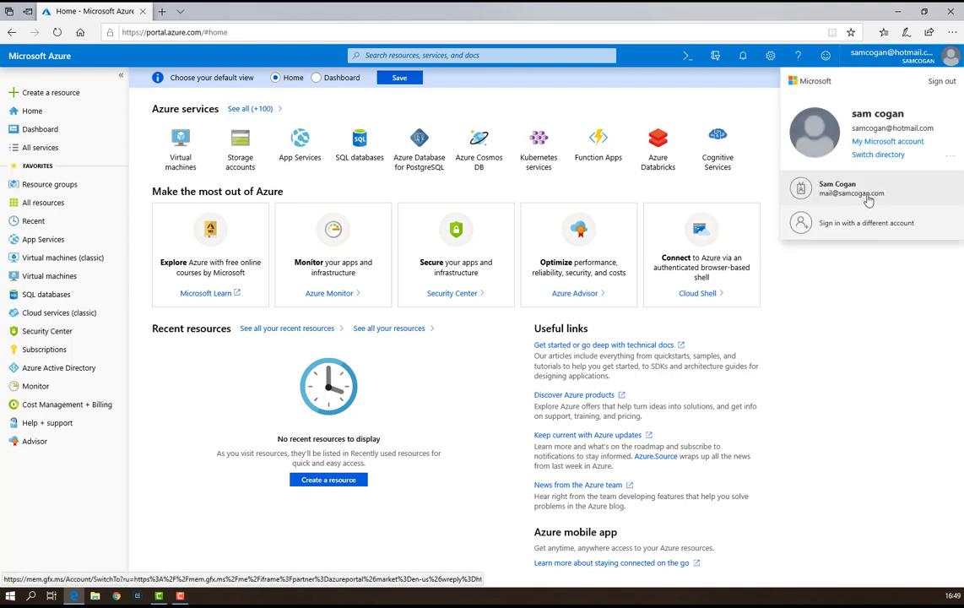
{"action": "left_click", "coordinate": [854, 199]}
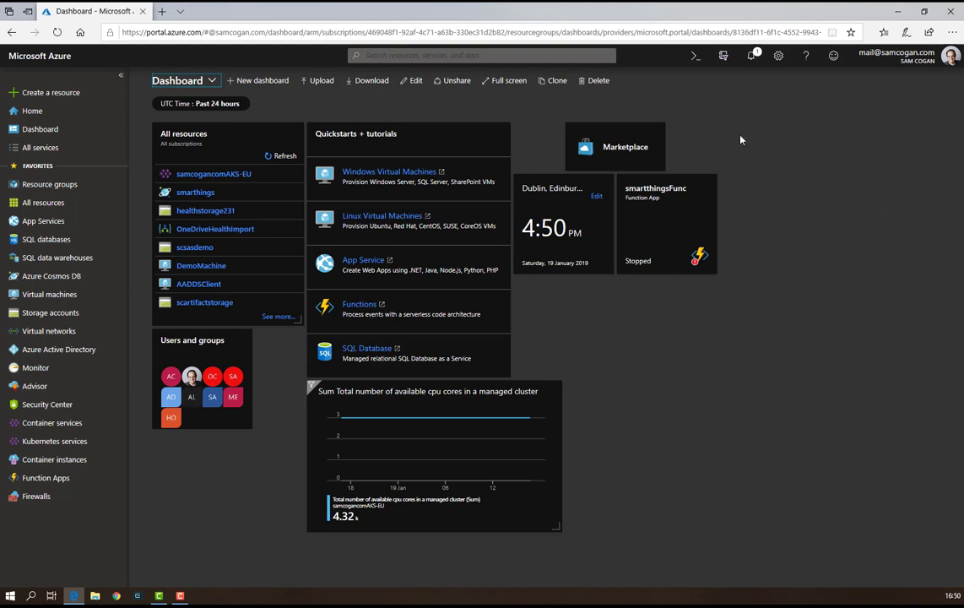
Step: Open a PowerShell Cloud Shell session and list the virtual machines with get-azvm
{"action": "left_click", "coordinate": [694, 56]}
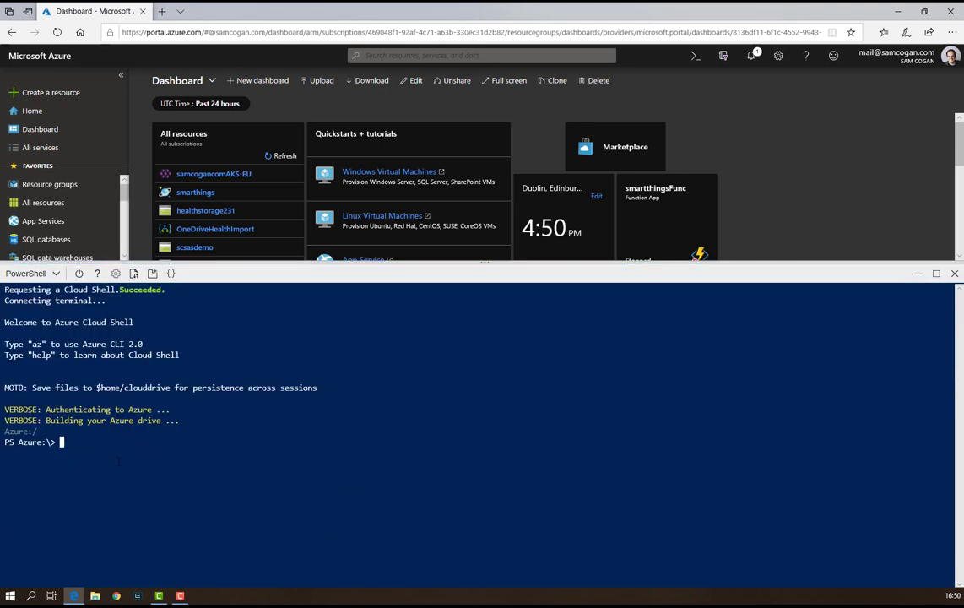
{"action": "type", "text": "get-az"}
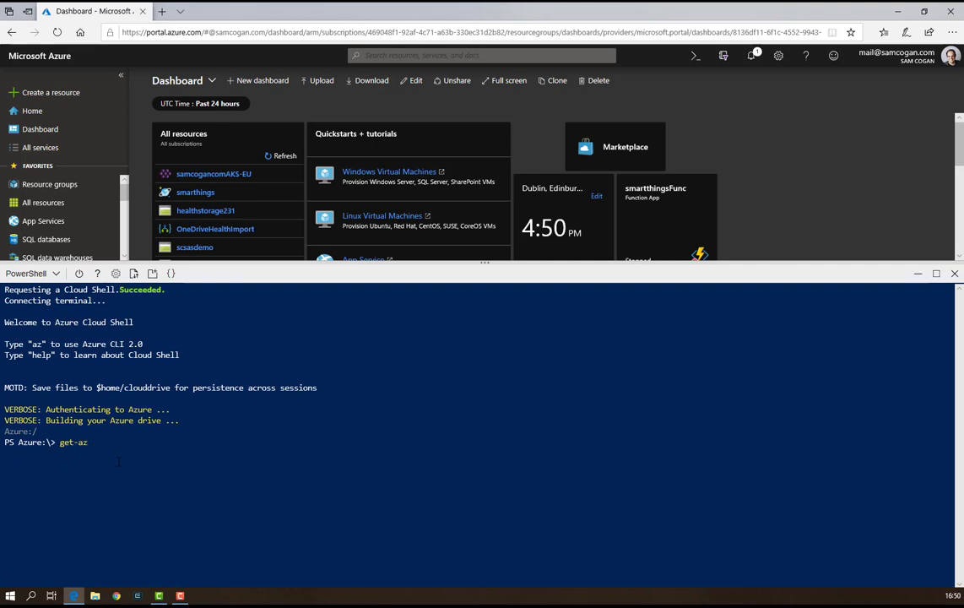
{"action": "type", "text": "vm"}
{"action": "key", "text": "Return"}
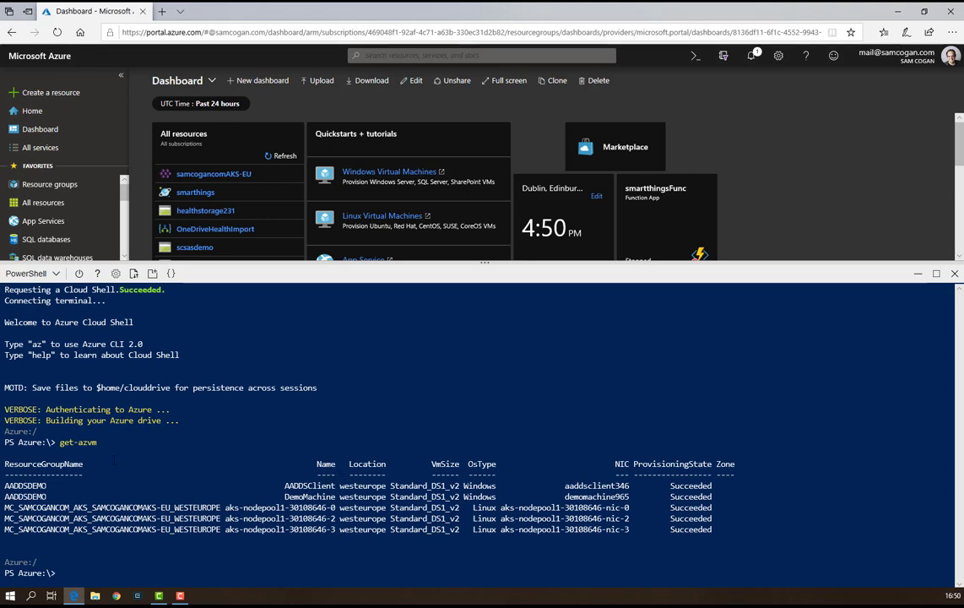
Step: Open the file editor in a Cloud Shell pane enlarged to nearly full height and expand the clouddrive folder
{"action": "left_click", "coordinate": [172, 277]}
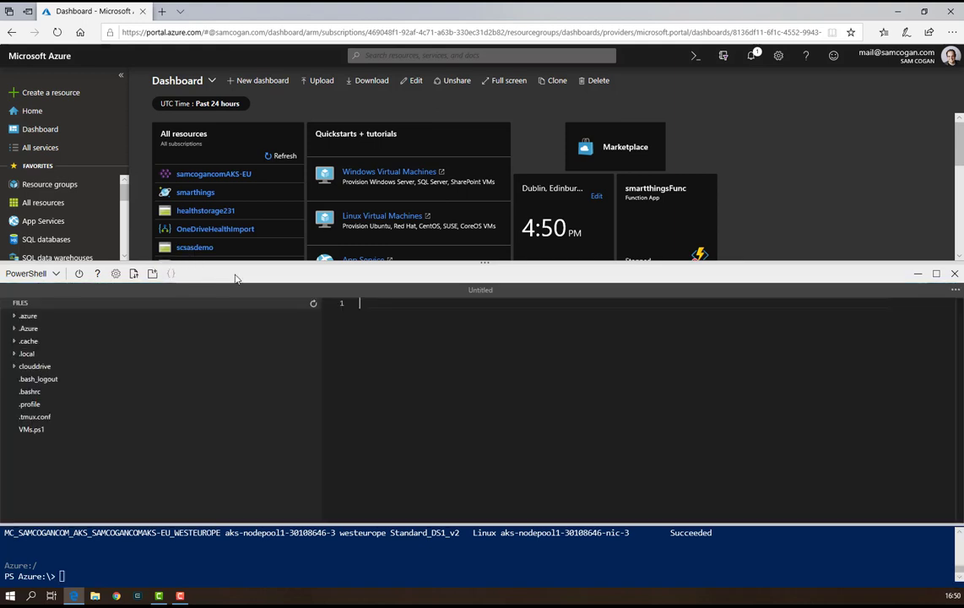
{"action": "left_click_drag", "start_coordinate": [263, 264], "coordinate": [219, 39]}
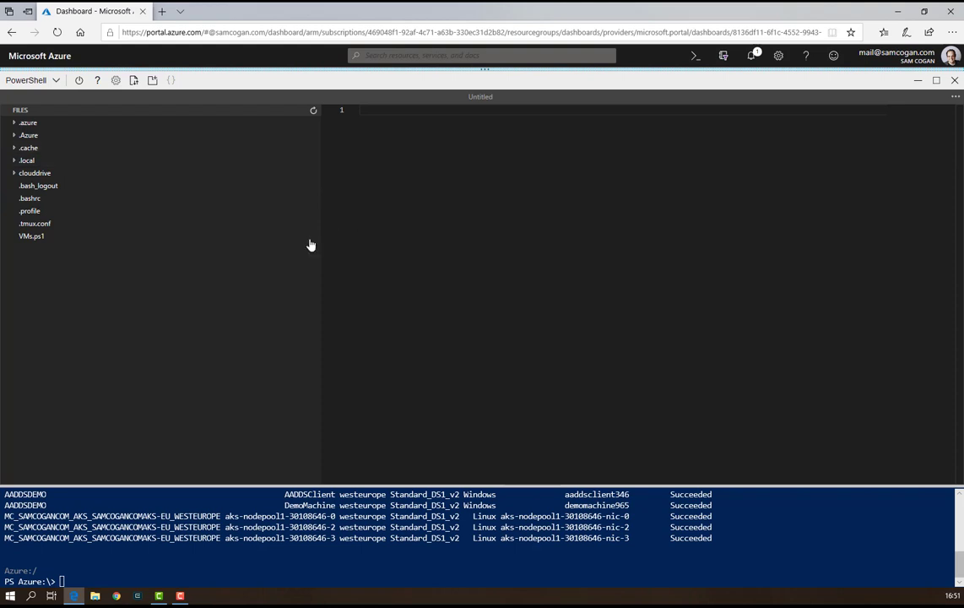
{"action": "left_click", "coordinate": [14, 176]}
{"action": "left_click", "coordinate": [14, 174]}
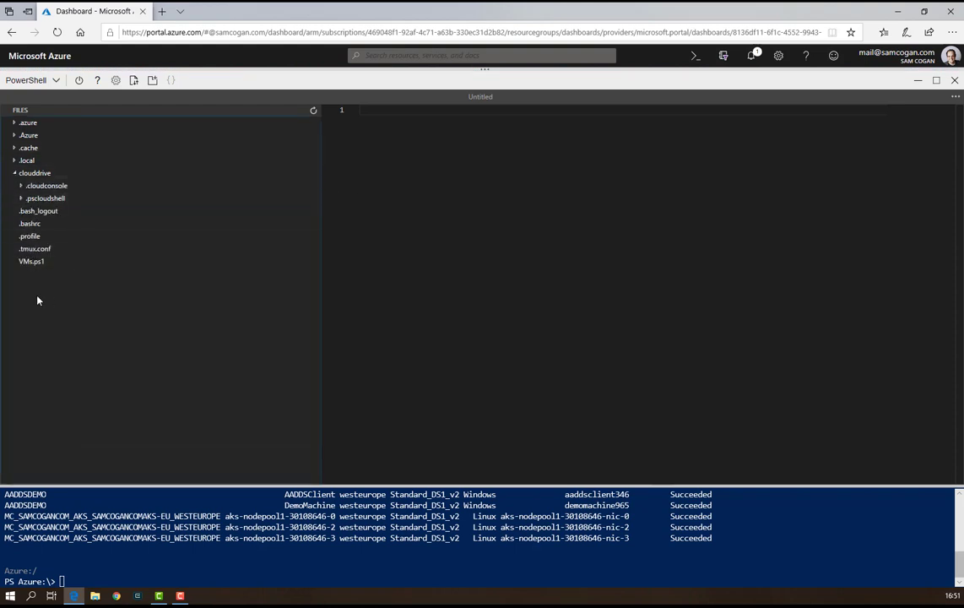